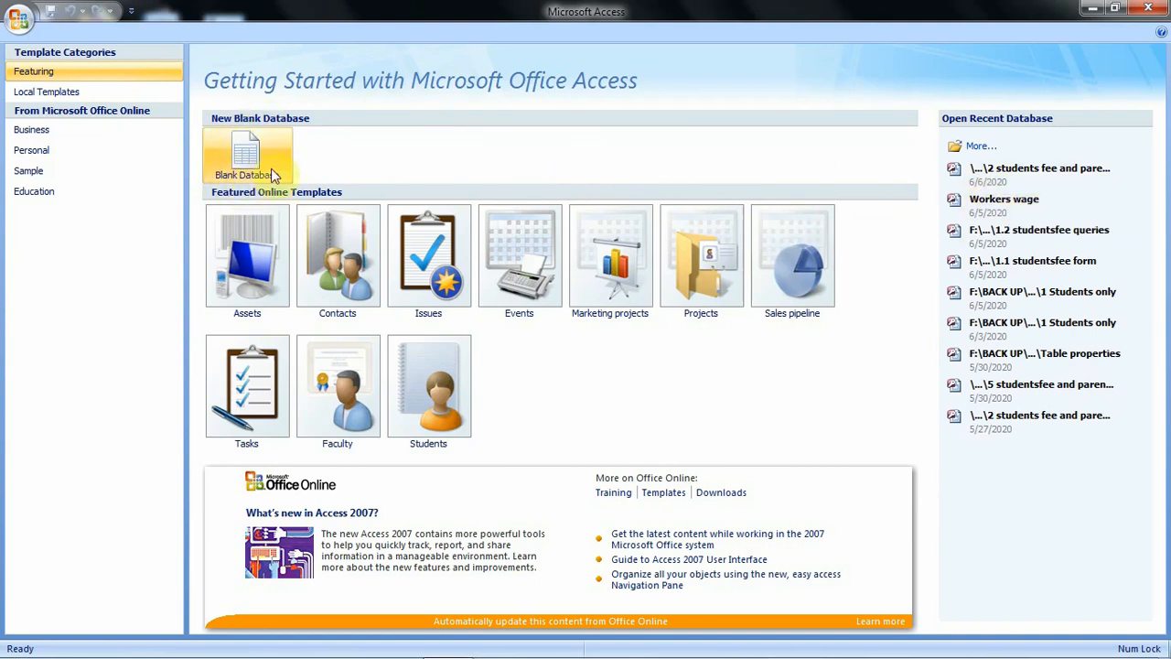
Open the recent Workers wage database and create a form from its November table.
left_click(1000, 209)
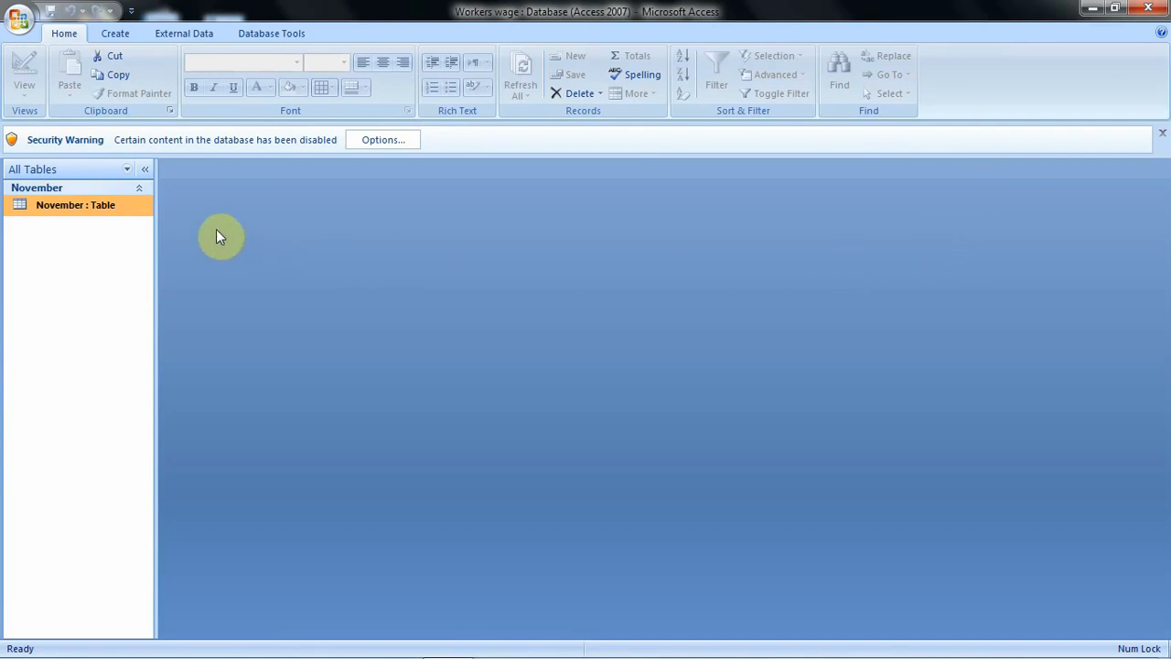
double_click(93, 205)
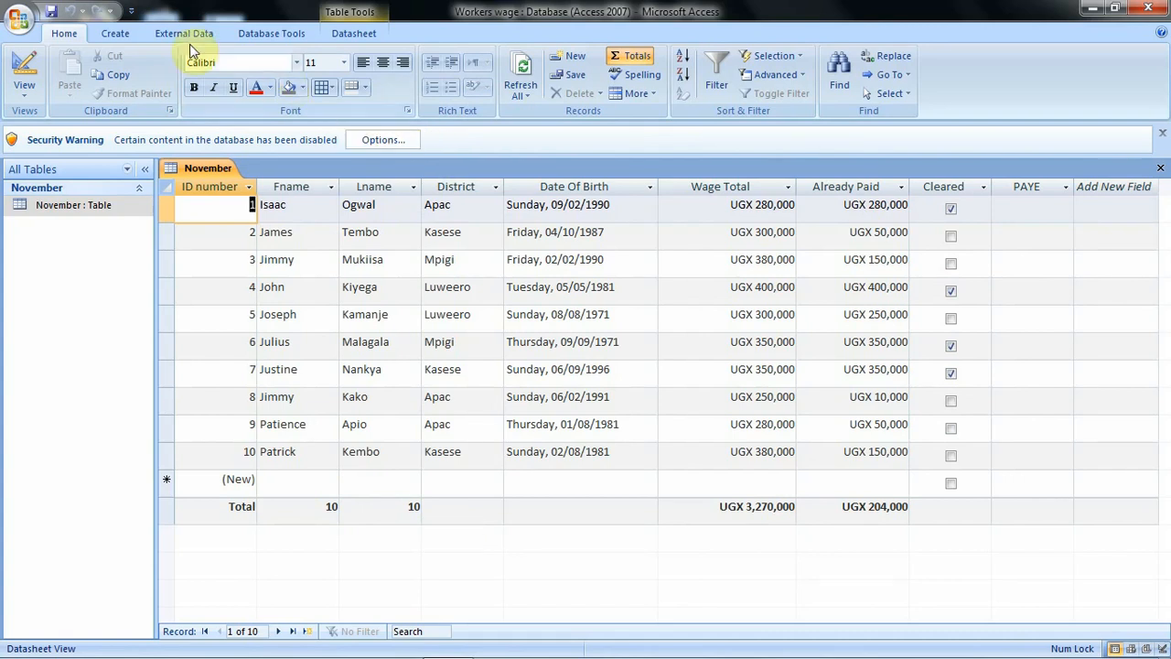
left_click(115, 34)
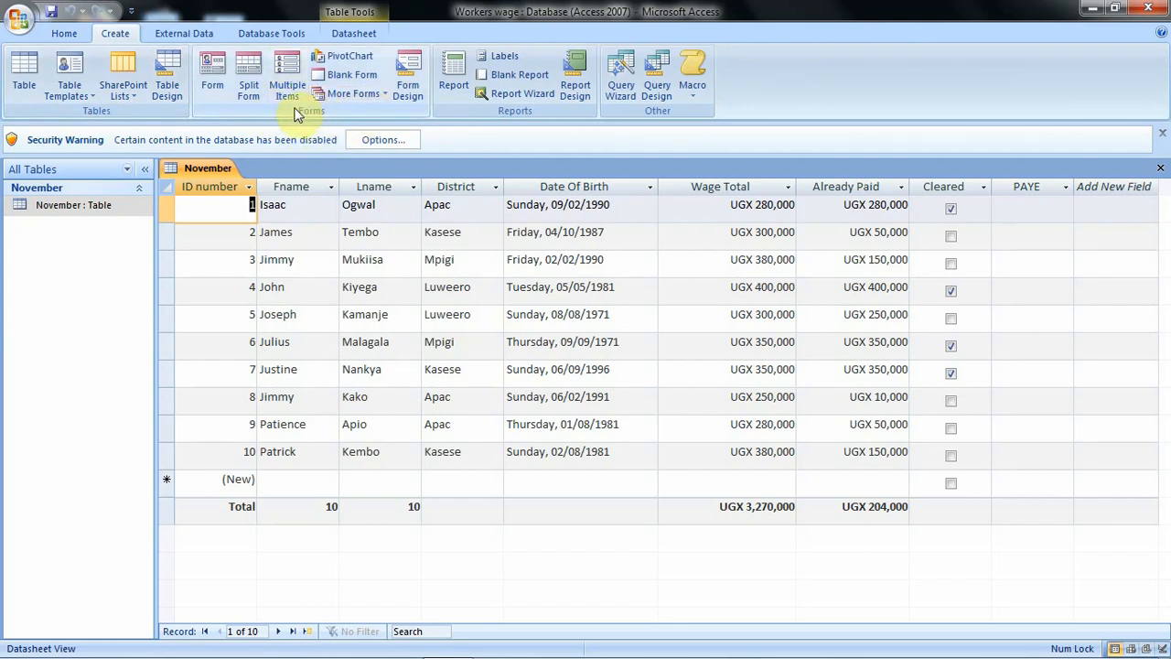
left_click(219, 72)
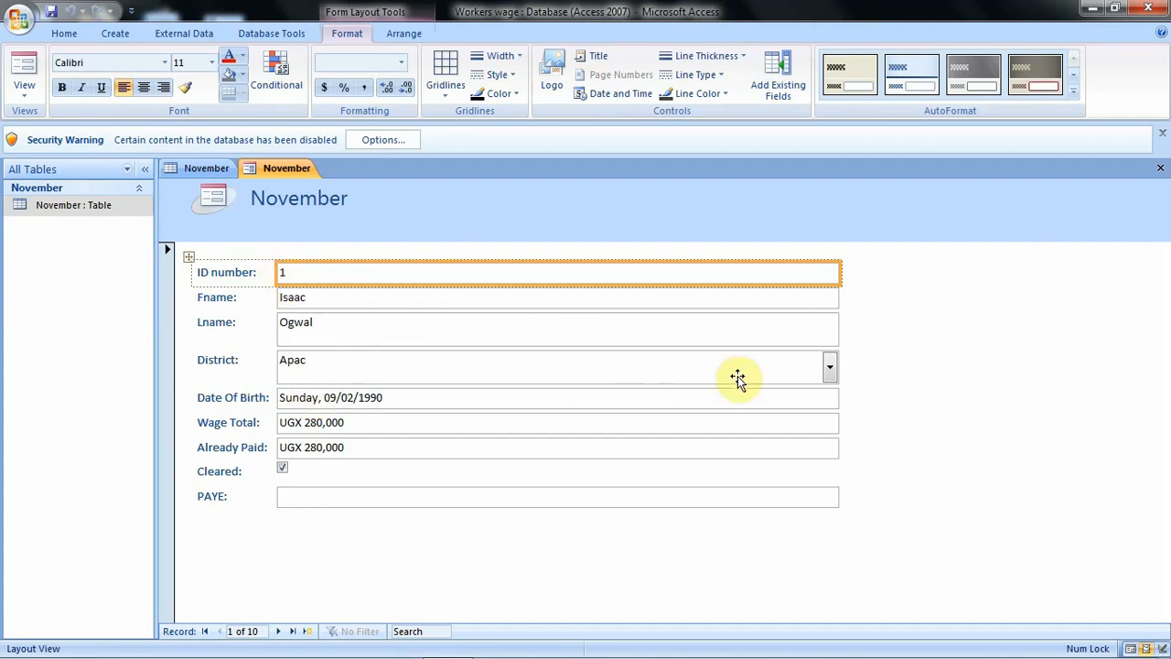
Apply both horizontal and vertical gridlines to the form's entire field layout.
left_click(189, 256)
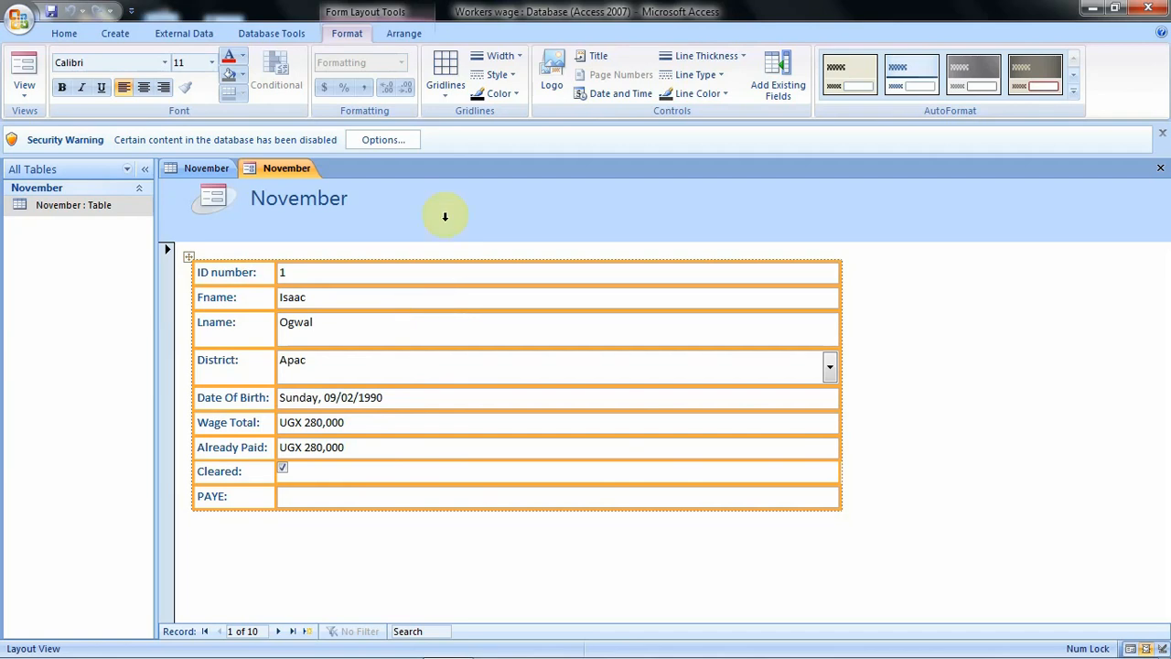
left_click(448, 88)
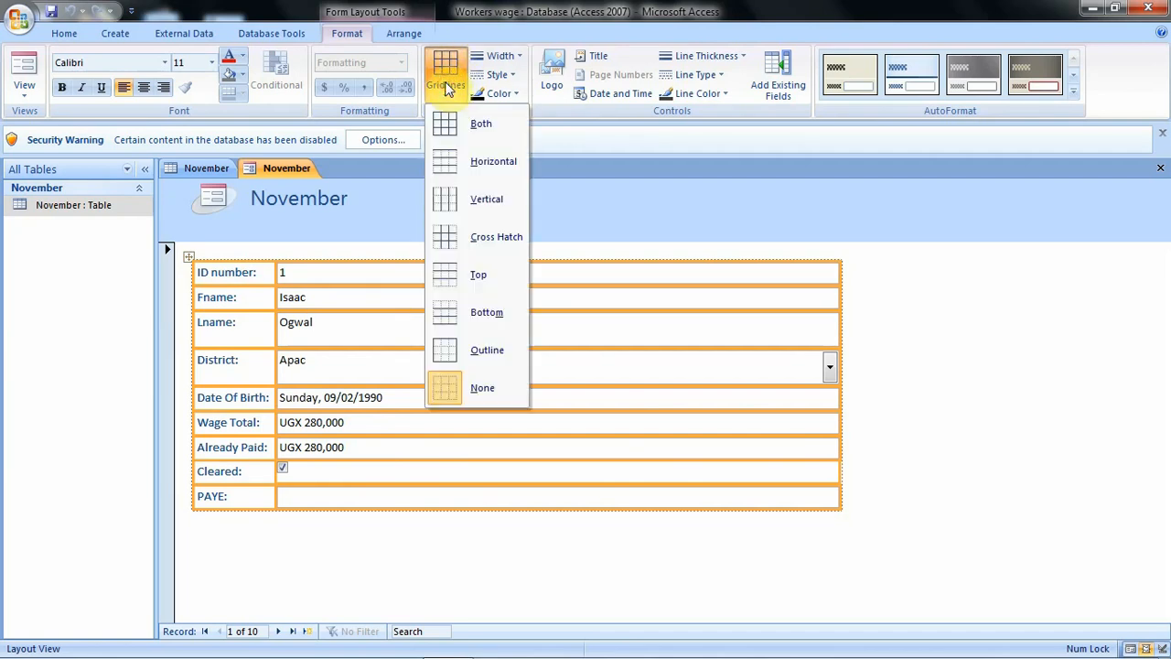
left_click(484, 126)
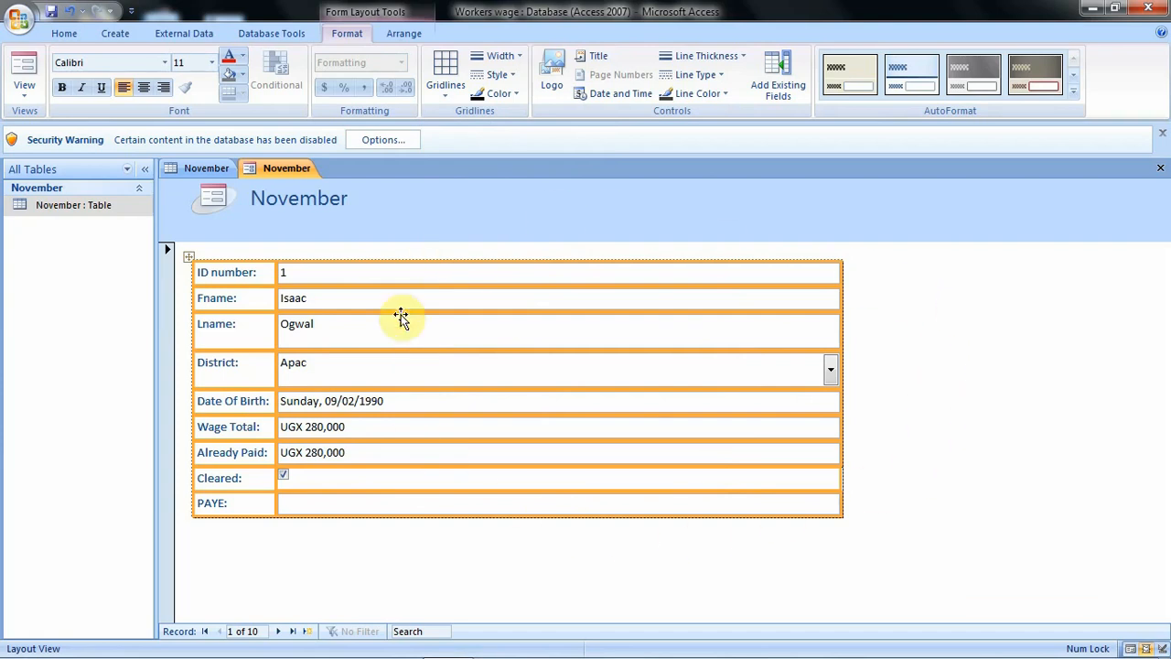
left_click(972, 344)
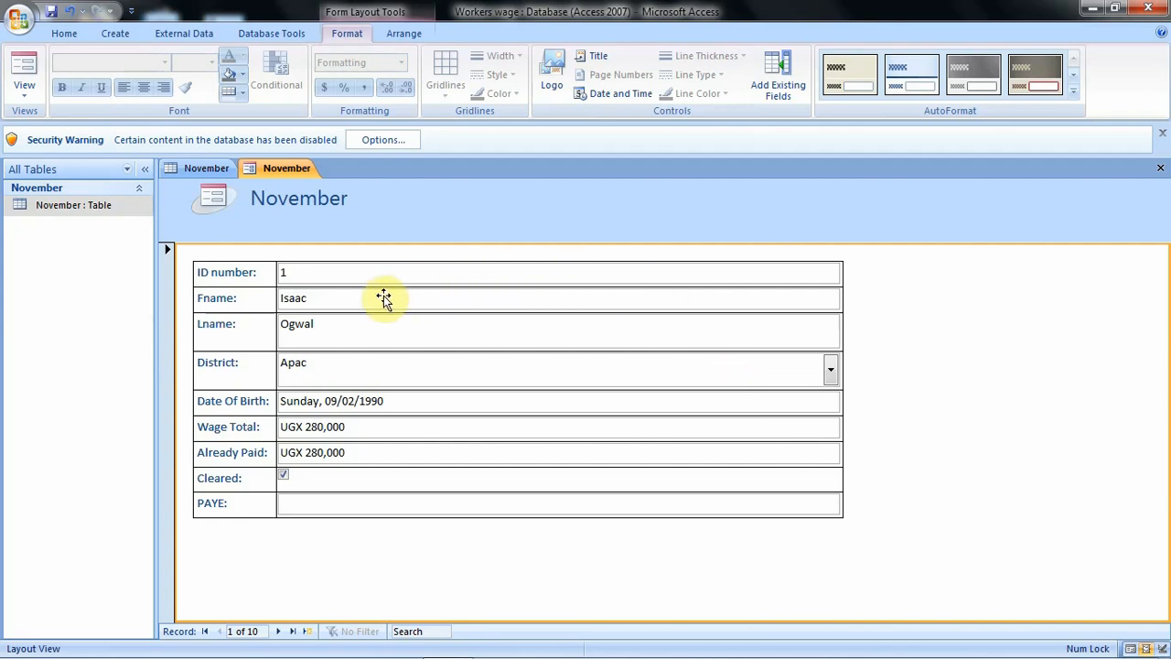
Format all the form's labels and fields in Bookman Old Style at font size 14.
left_click(257, 272)
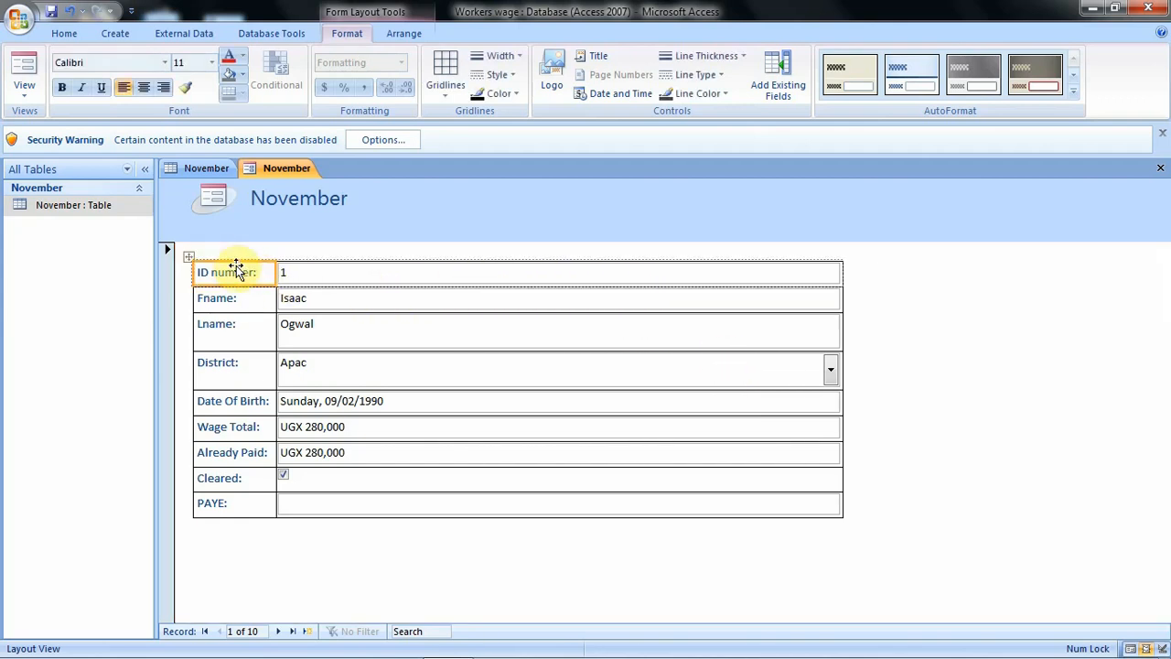
left_click(189, 255)
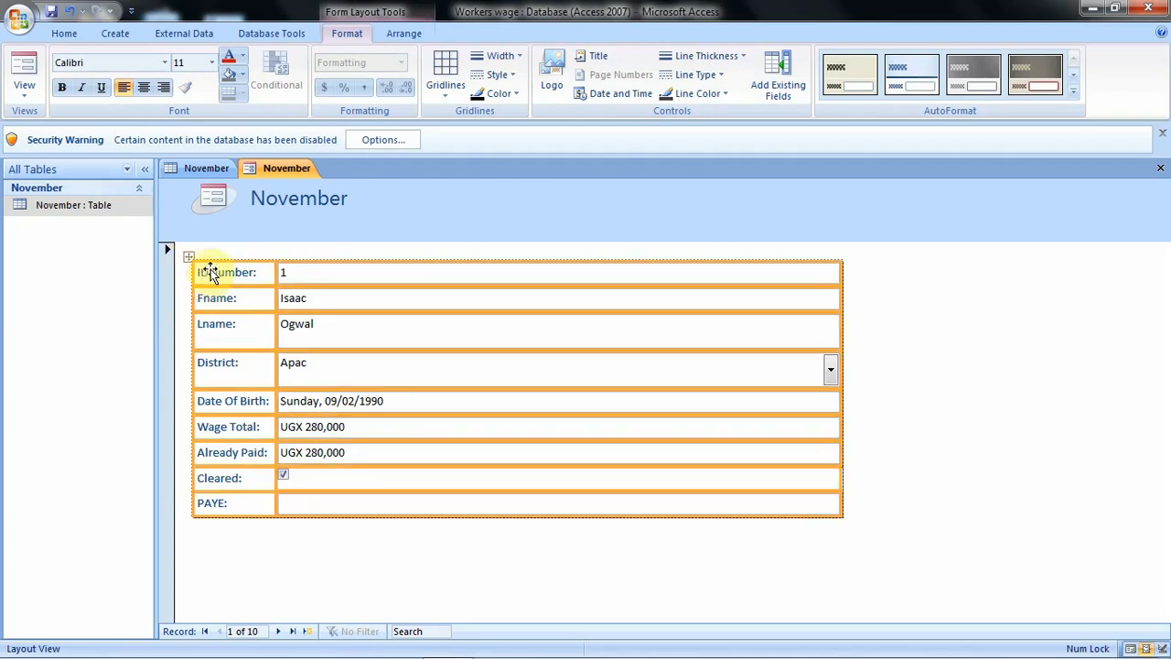
left_click(212, 63)
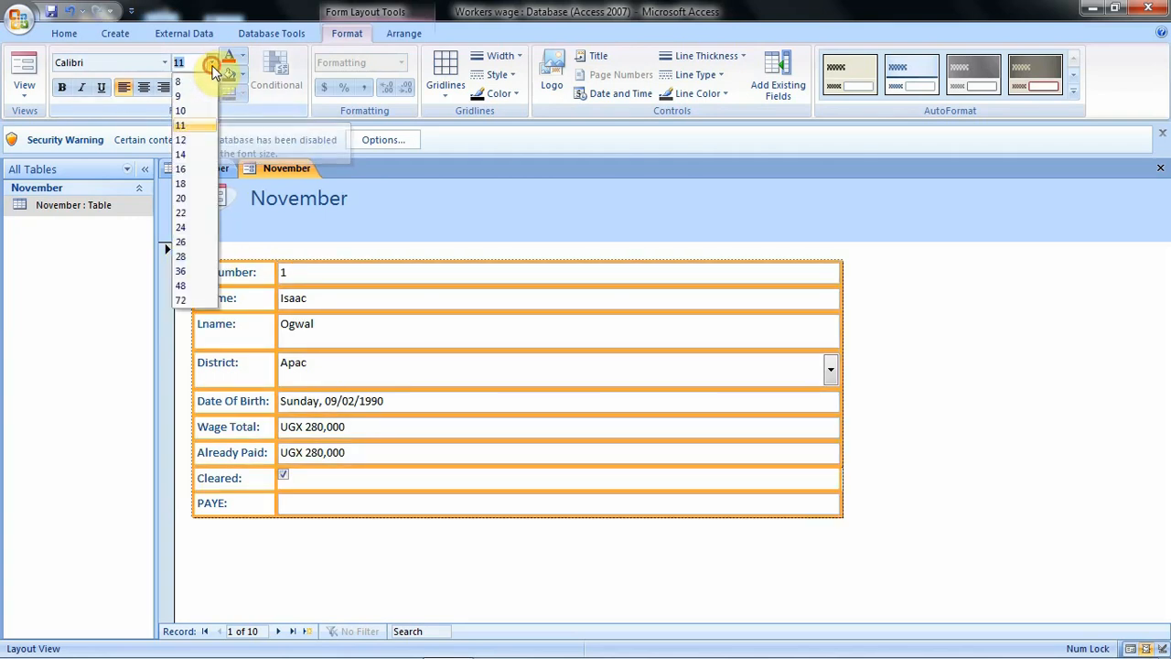
left_click(188, 154)
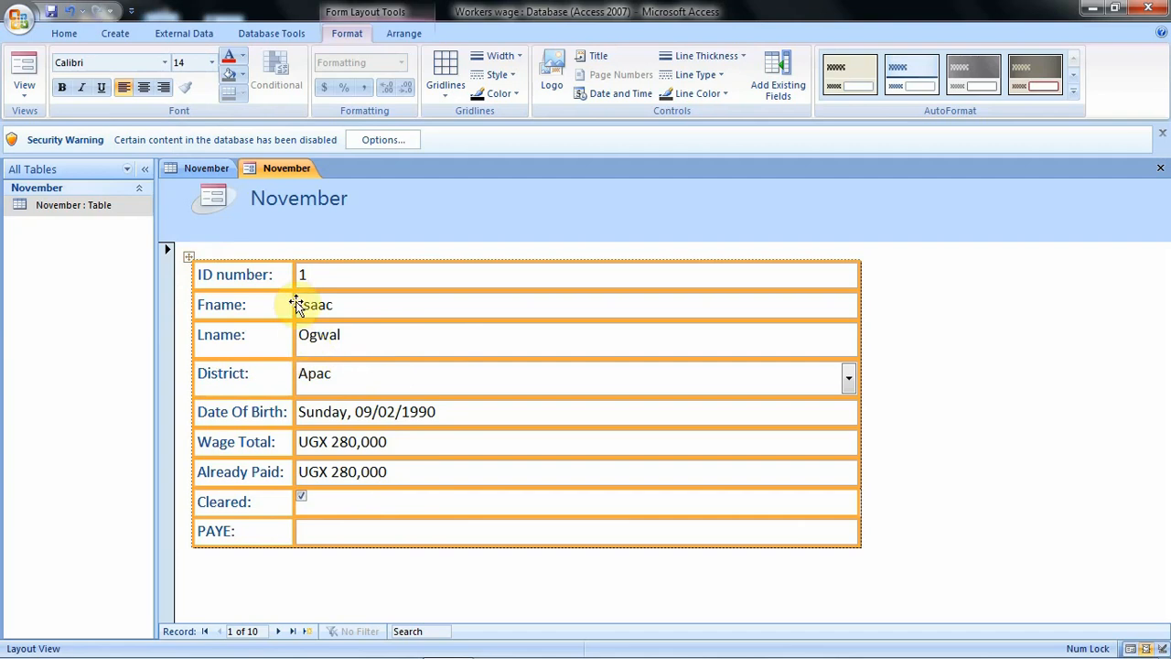
left_click(165, 63)
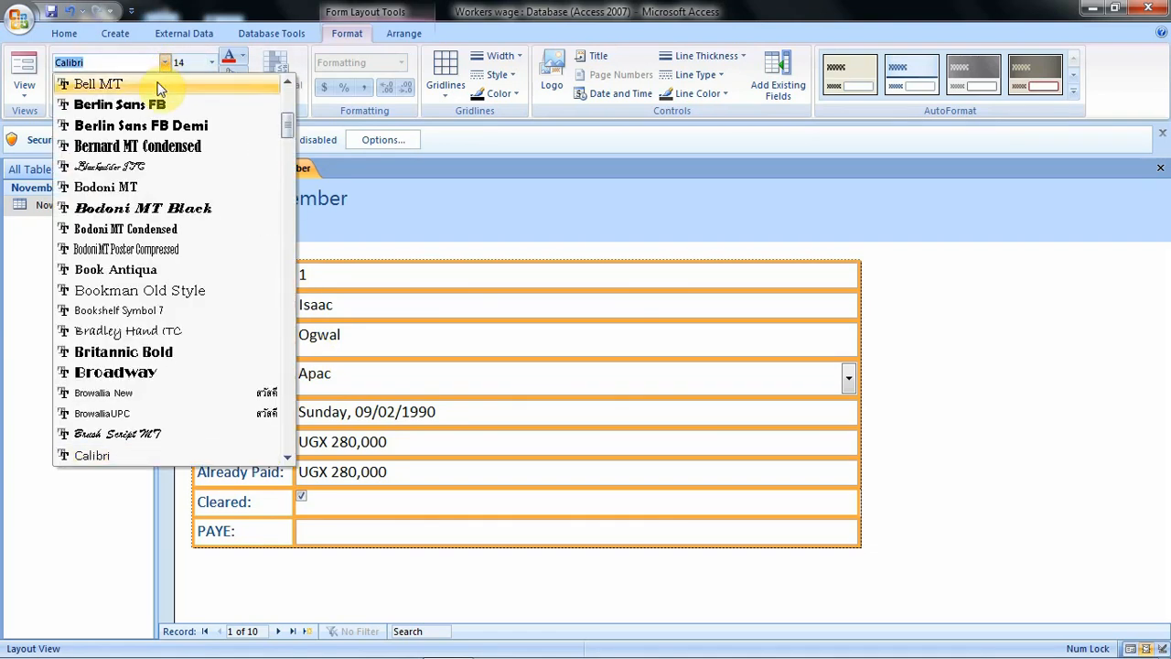
left_click(142, 291)
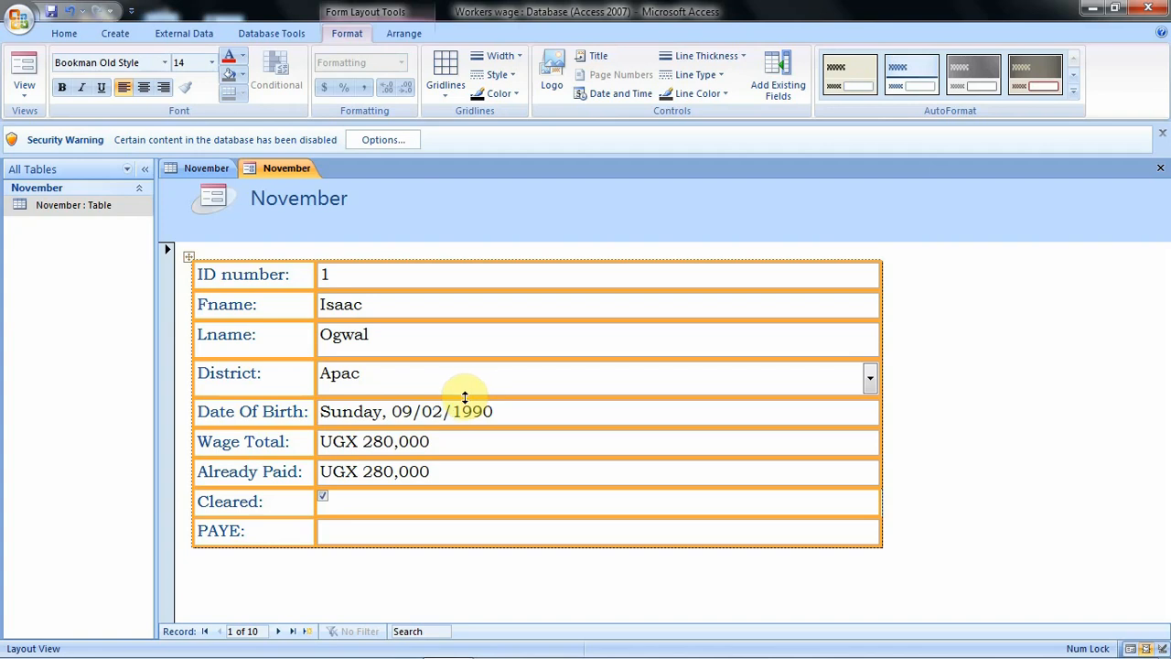
Browse the form's records one by one up to the last, and return to the first record.
left_click(278, 633)
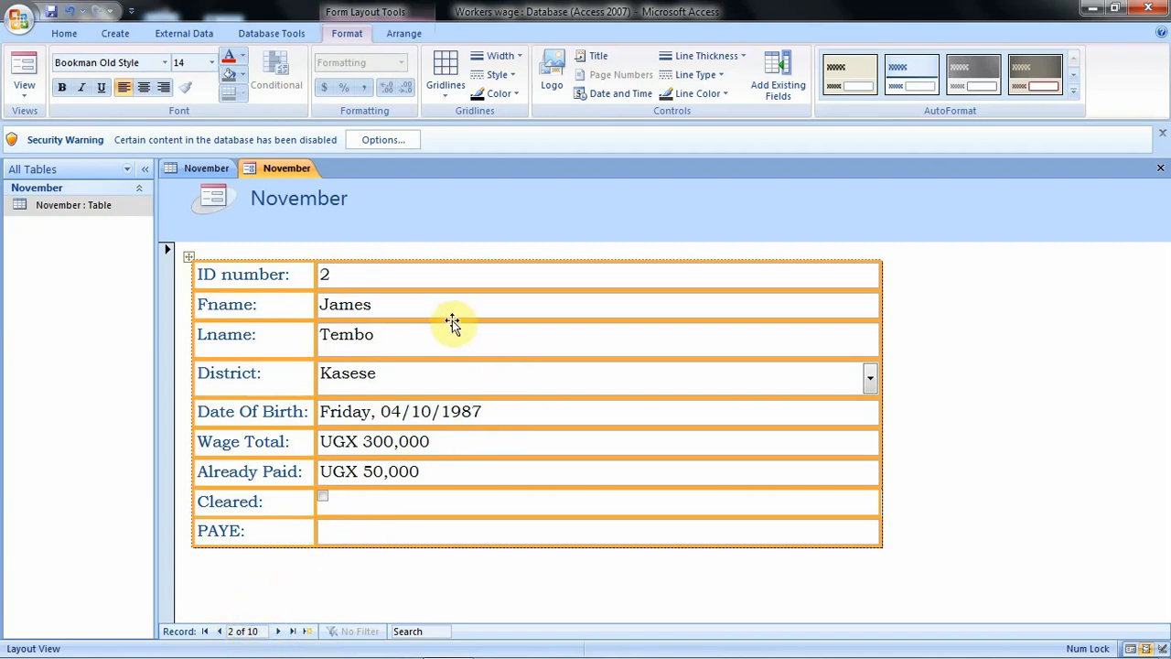
left_click(279, 631)
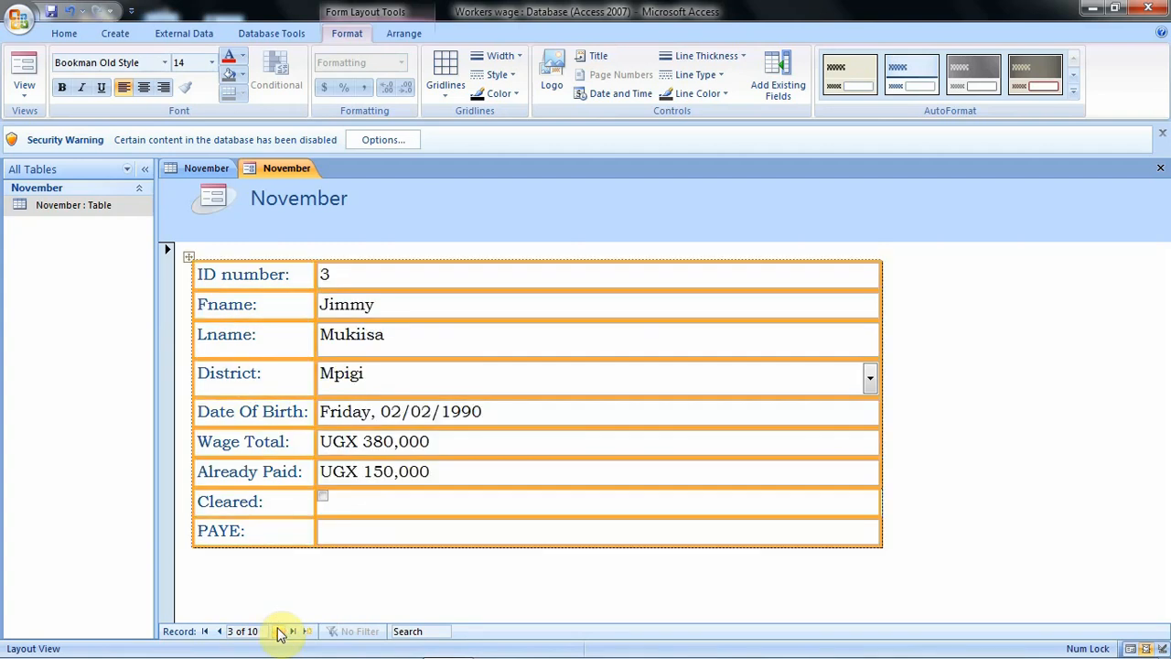
left_click(279, 631)
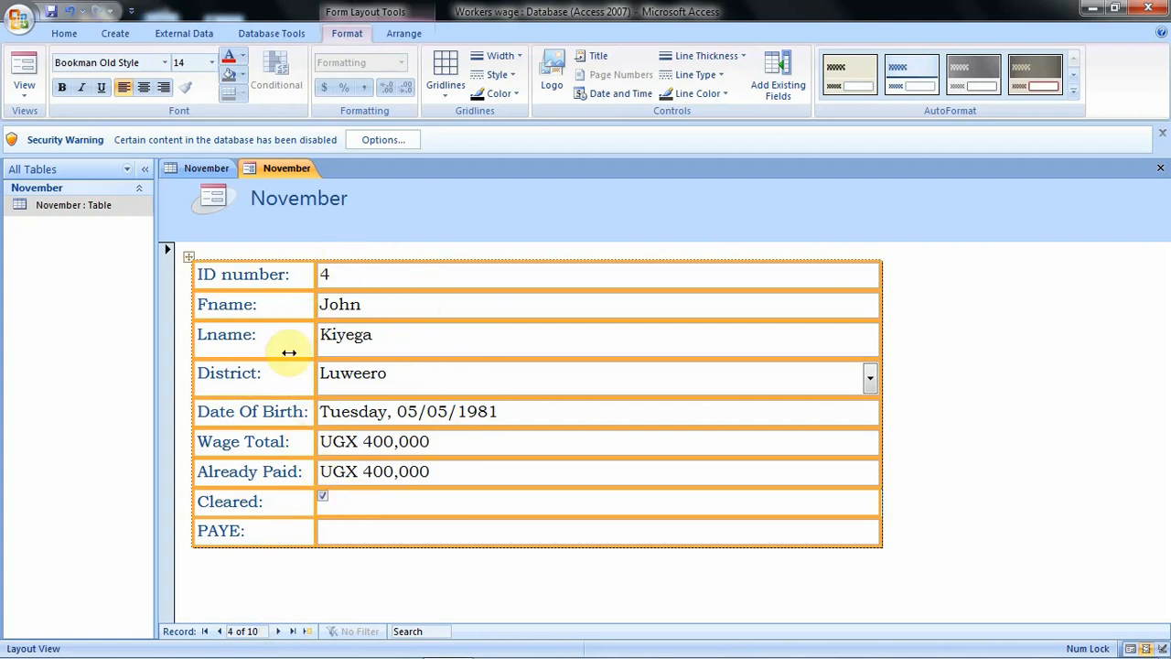
left_click(279, 632)
left_click(279, 631)
left_click(278, 631)
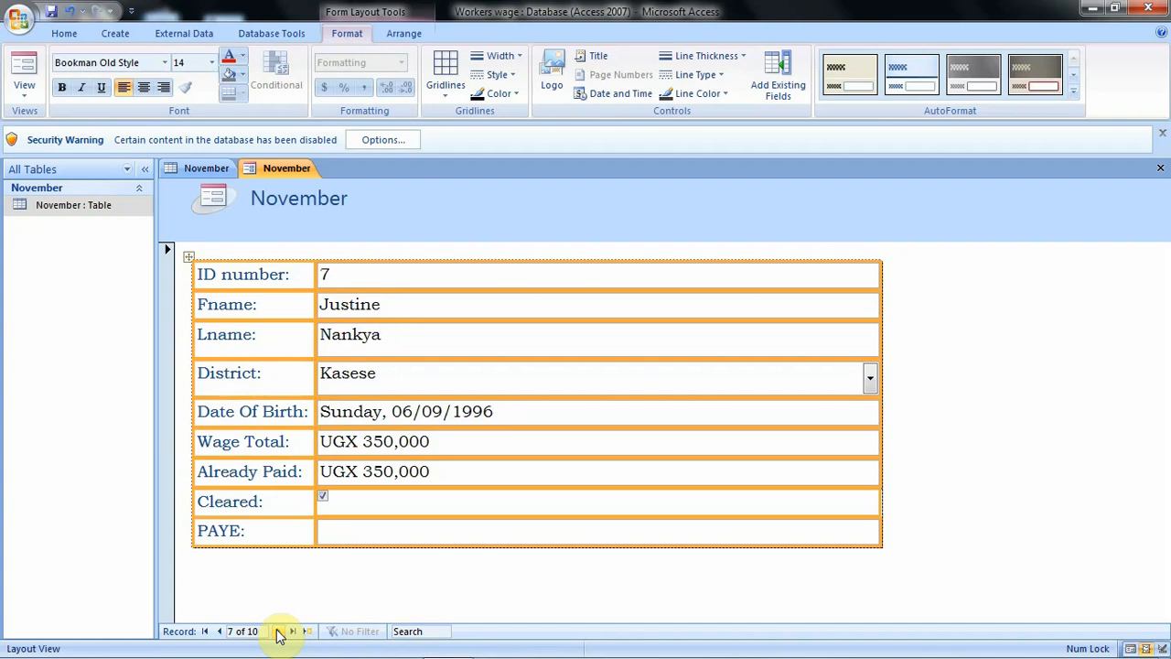
left_click(279, 631)
left_click(280, 631)
left_click(279, 631)
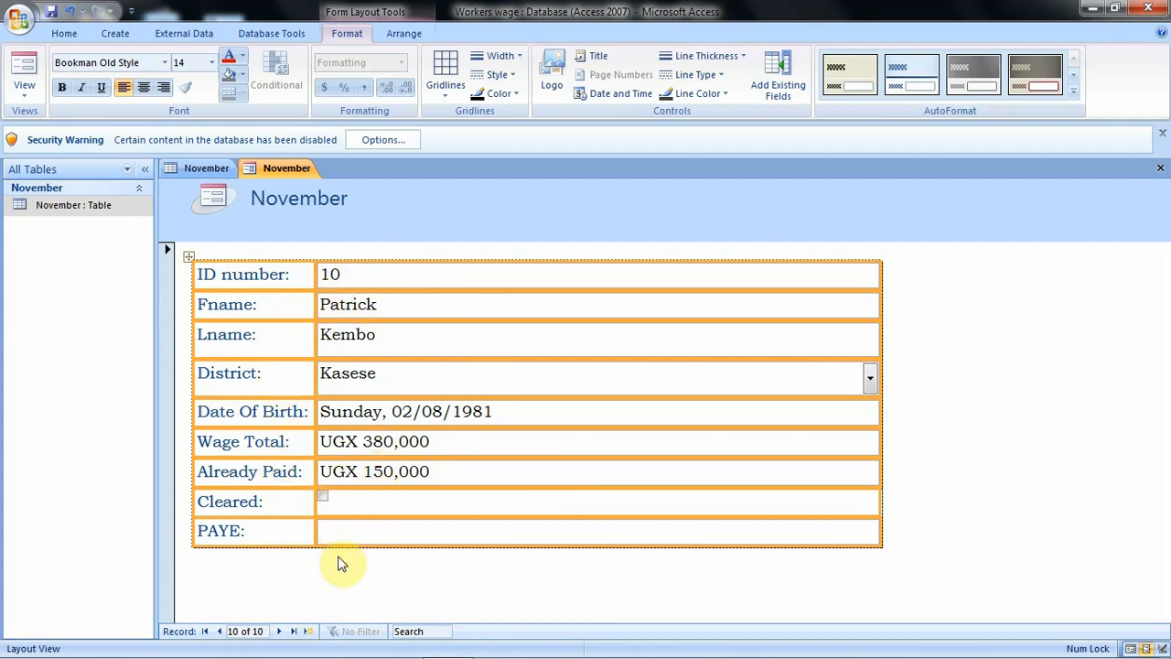
left_click(205, 632)
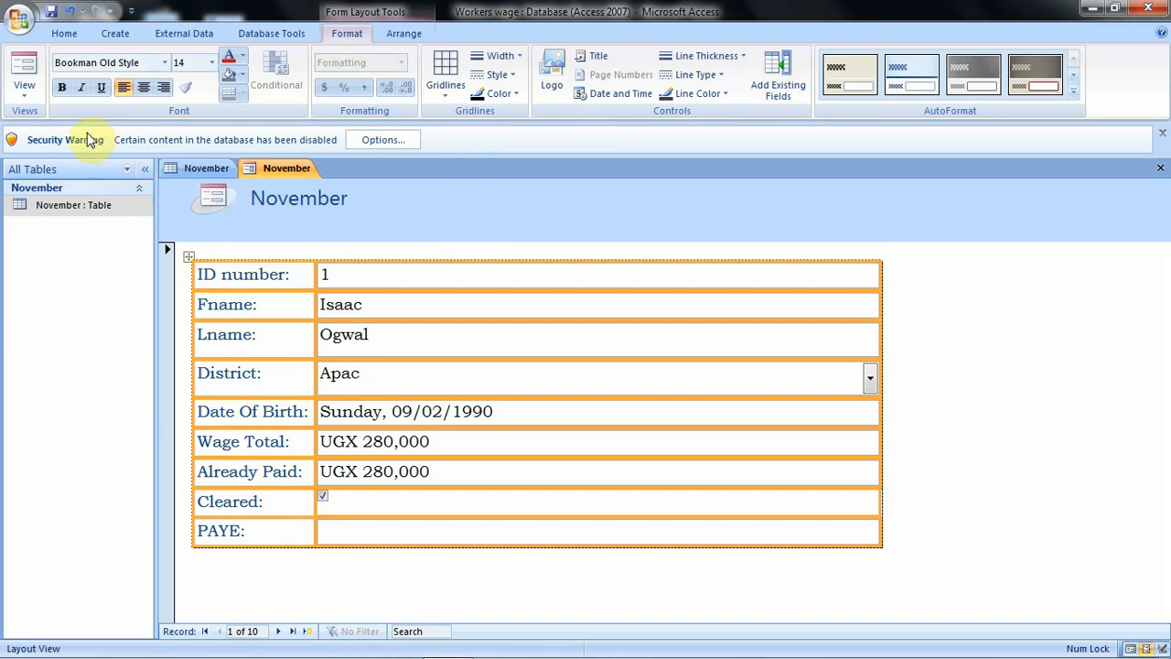
Show the form in Form View and advance to the third record.
left_click(30, 99)
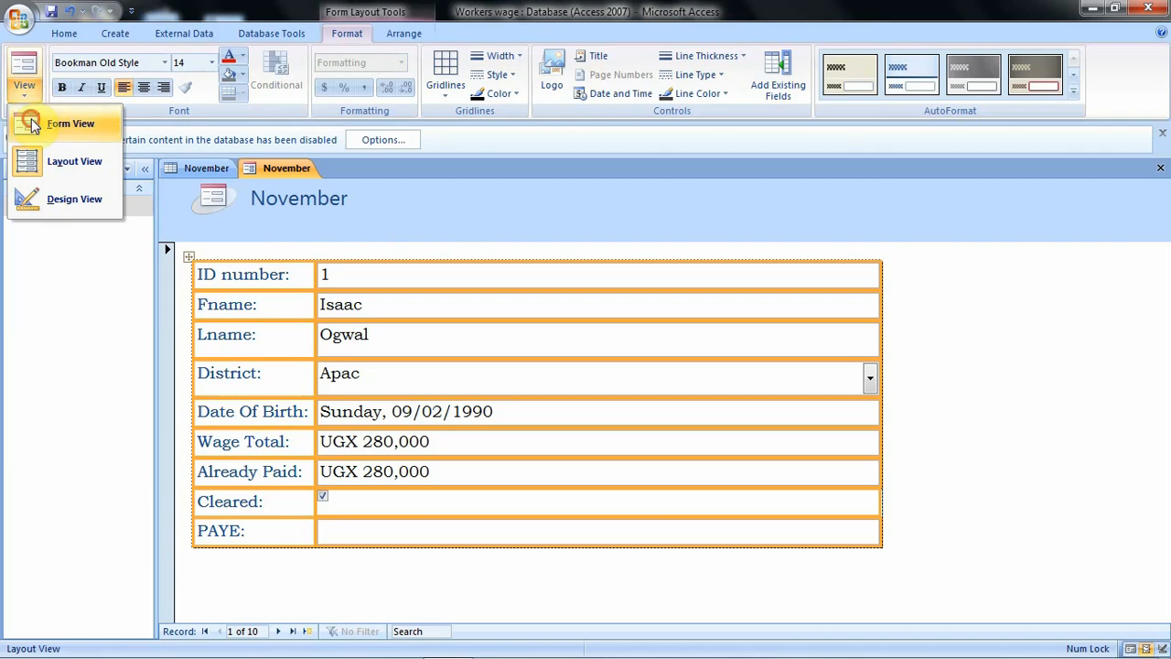
left_click(32, 126)
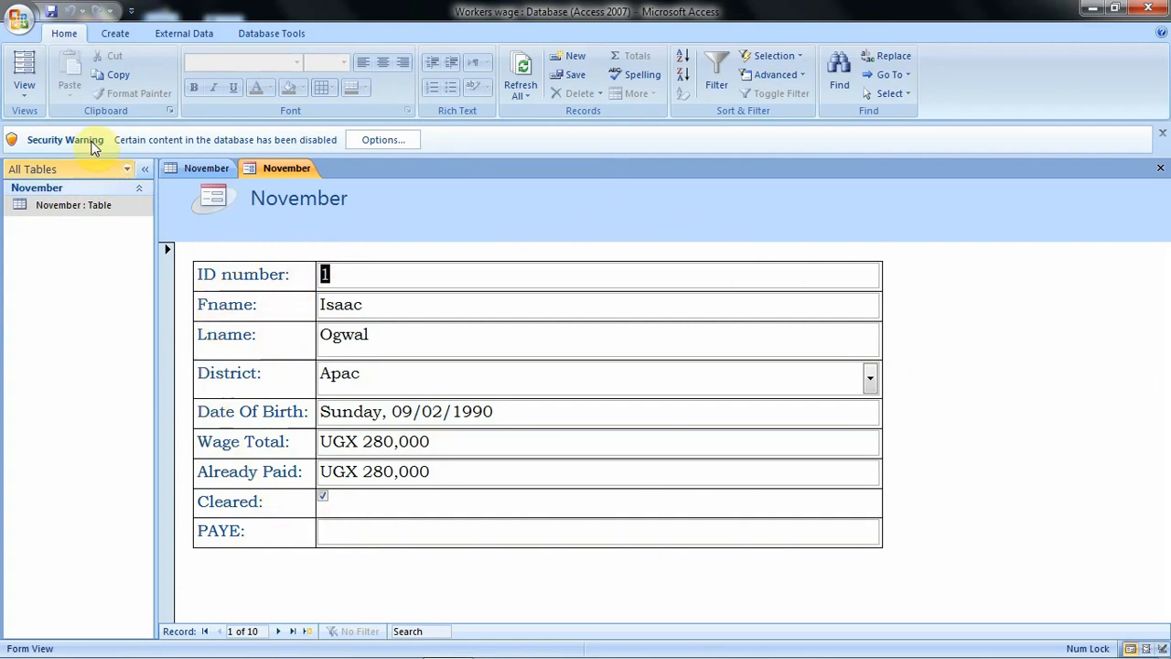
left_click(34, 96)
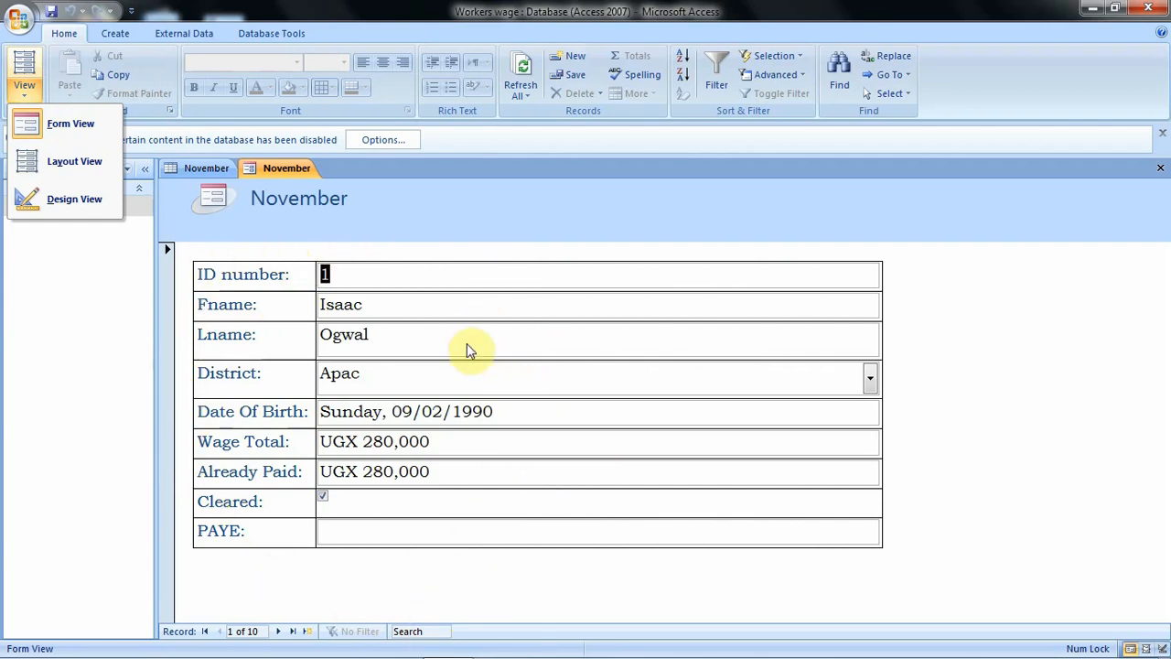
left_click(366, 311)
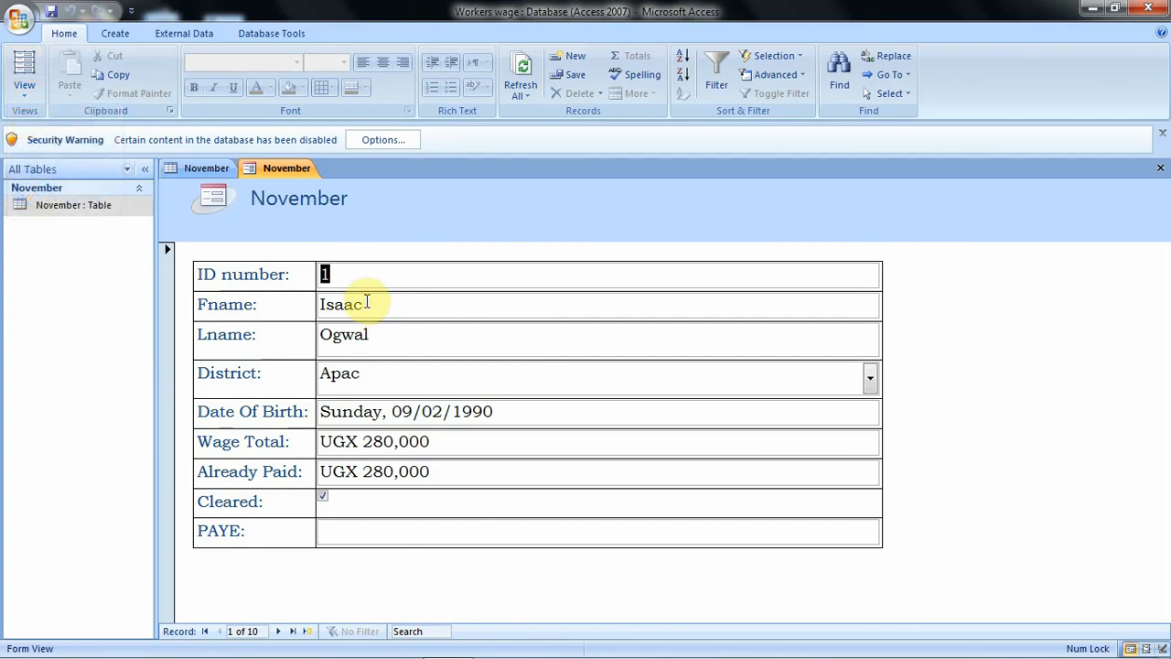
left_click(366, 309)
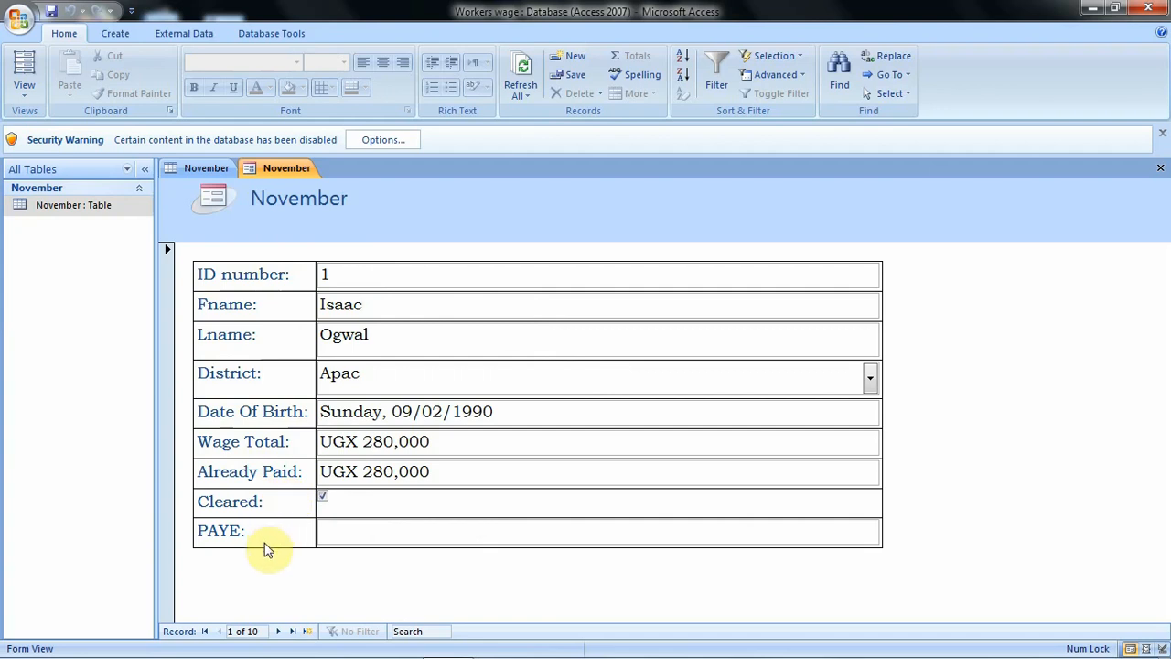
left_click(284, 632)
left_click(285, 631)
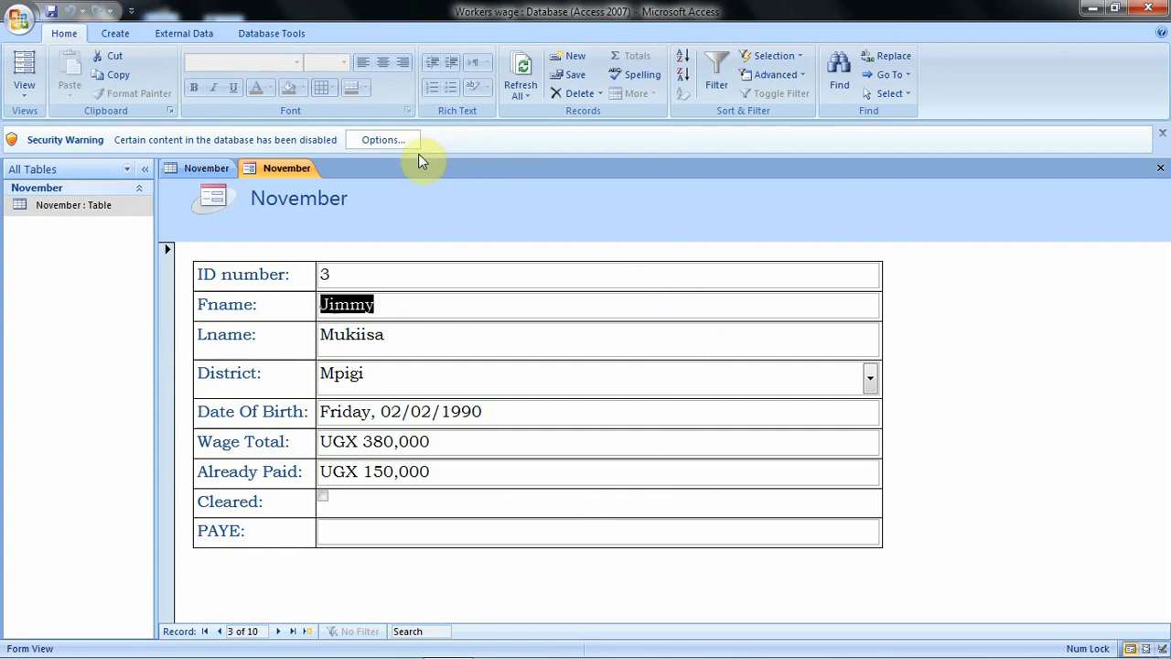
In Design View, narrow the label and field columns together until the layout ends at about 7.7 on the horizontal ruler.
left_click(22, 88)
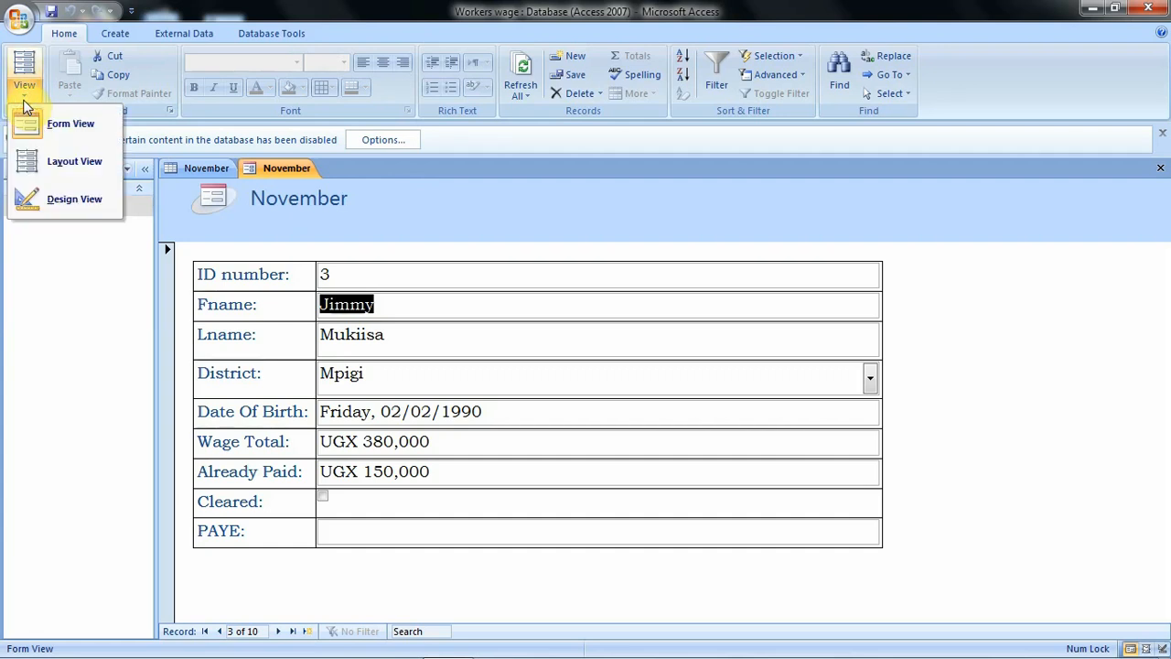
left_click(46, 203)
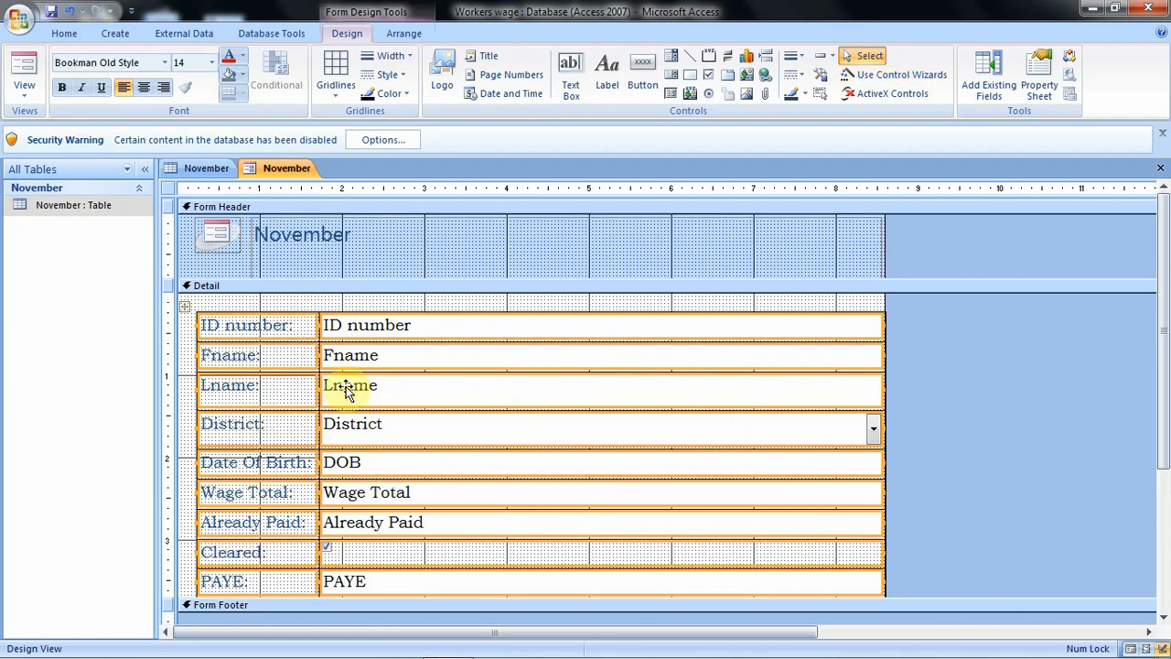
left_click(884, 354)
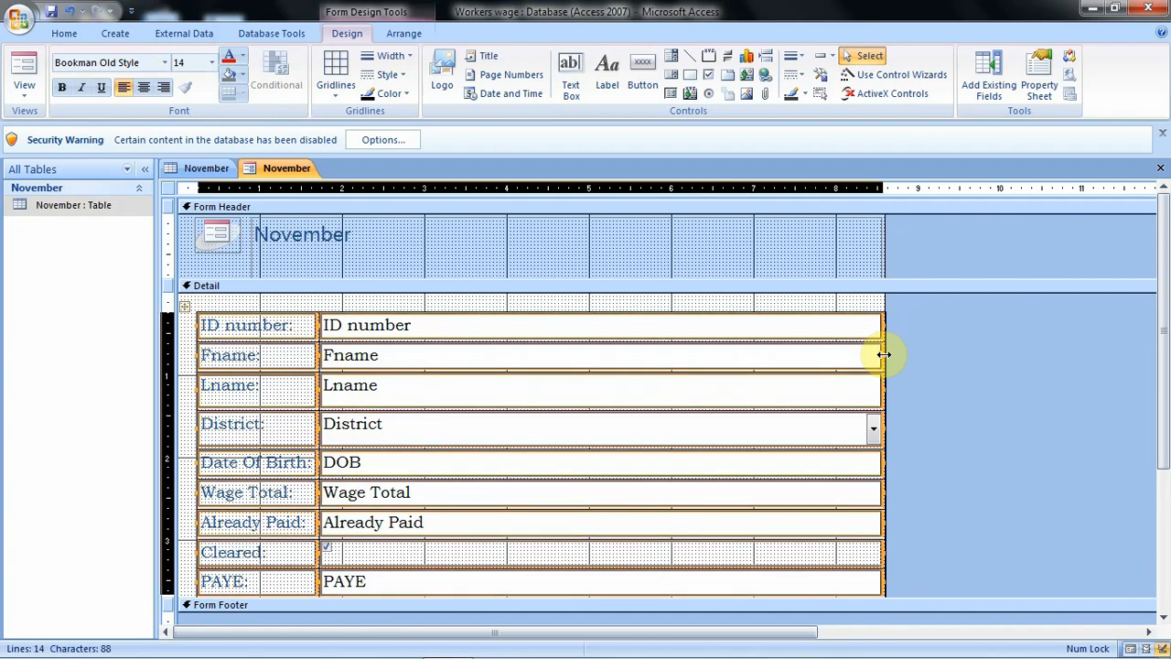
left_click_drag(884, 354, 846, 348)
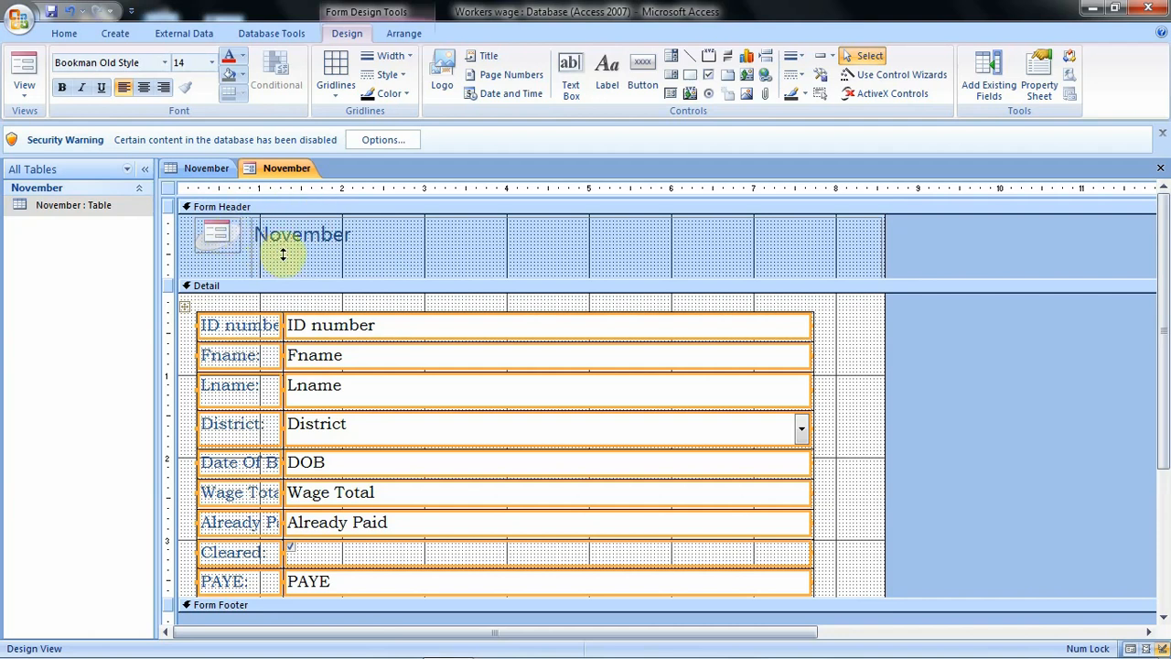
Replace the title in the form header with "Workers wage form".
left_click(353, 236)
left_click(353, 235)
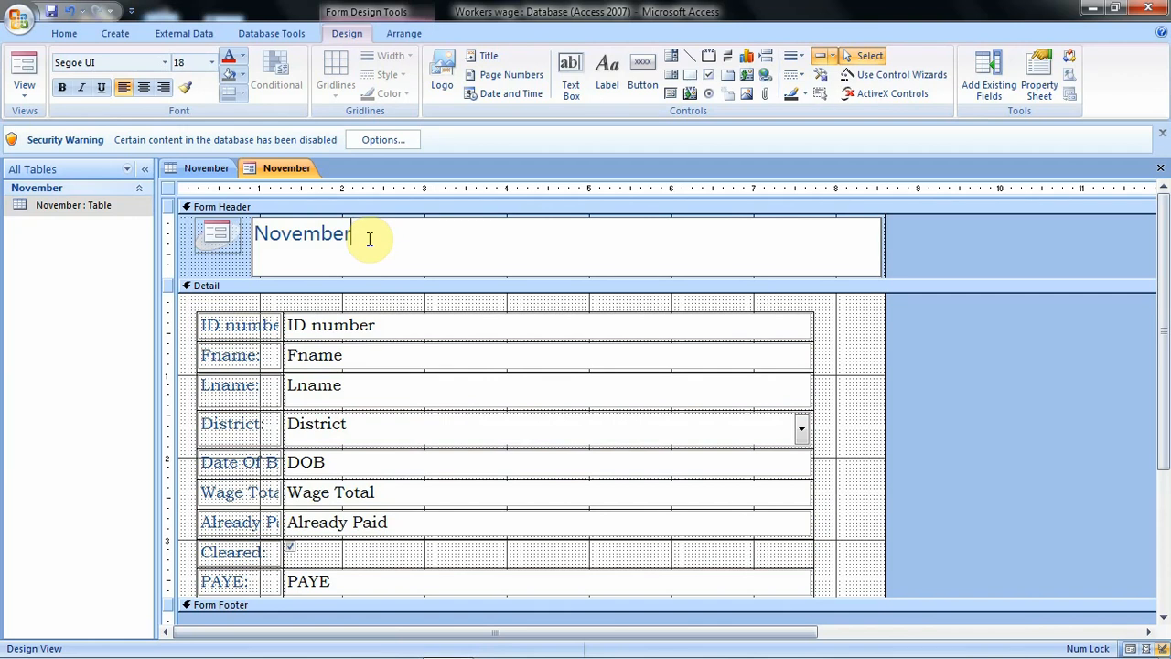
key("BackSpace")
key("BackSpace")
key("BackSpace")
key("BackSpace")
key("BackSpace")
key("BackSpace")
key("BackSpace")
key("BackSpace")
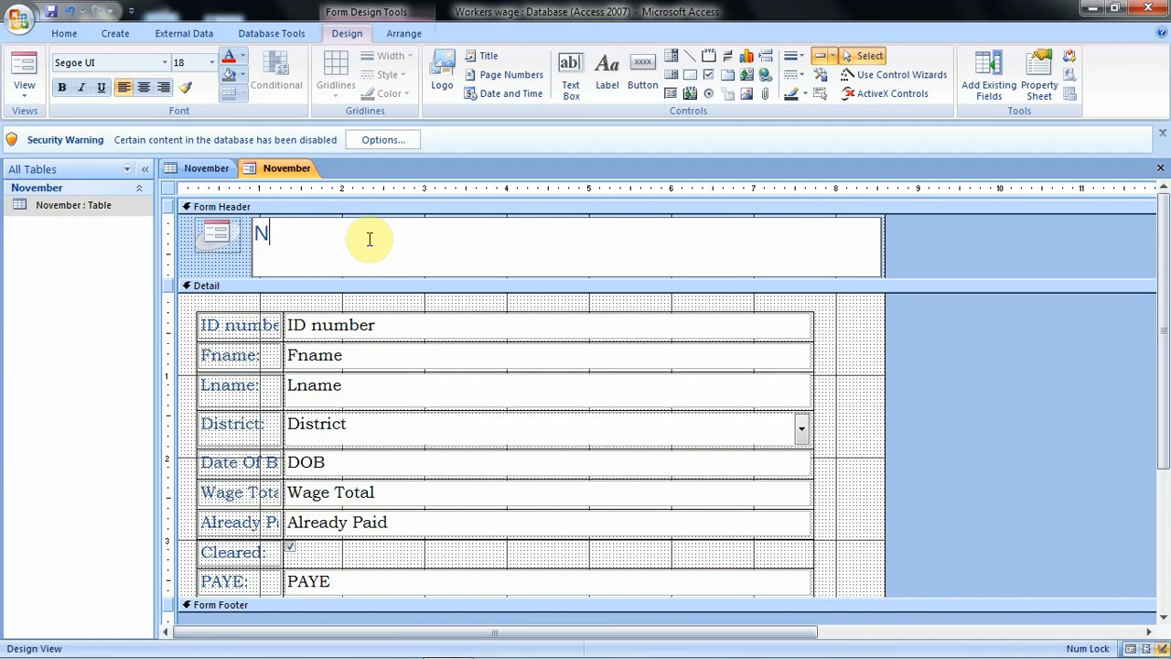
type("Worker")
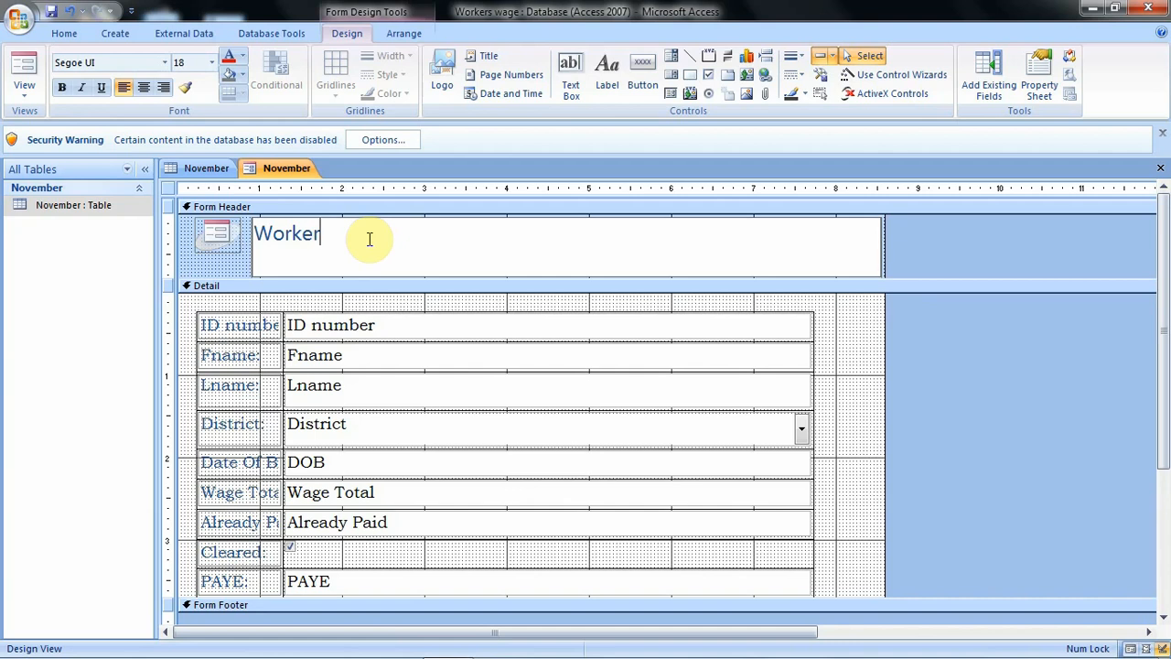
type("s wage form")
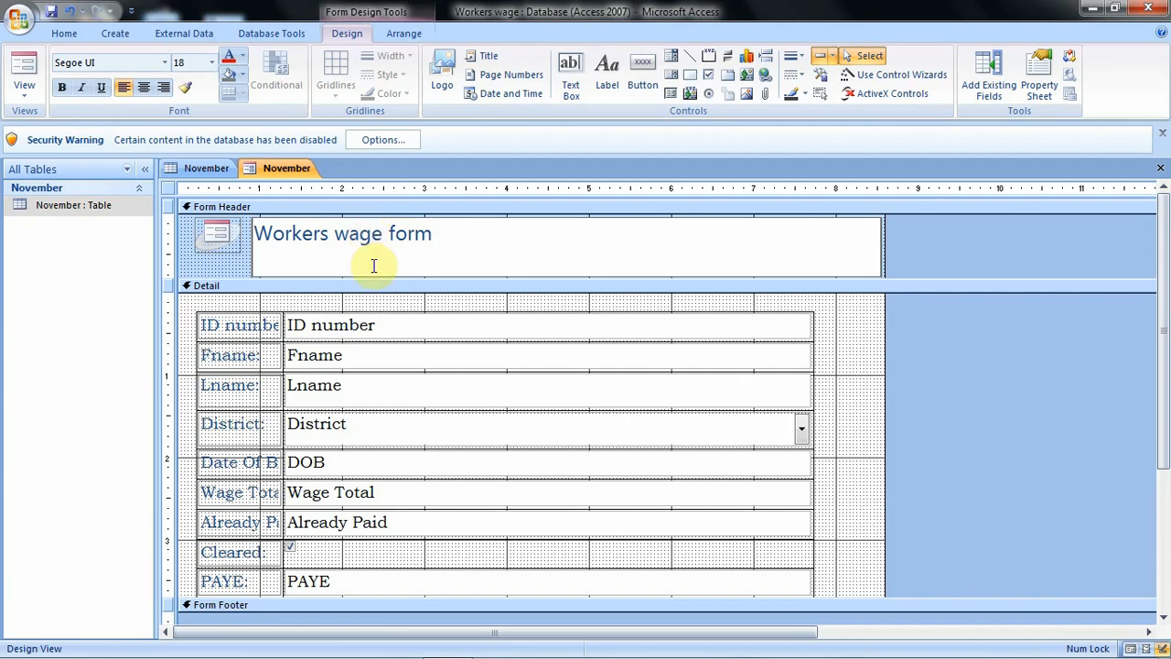
left_click(698, 291)
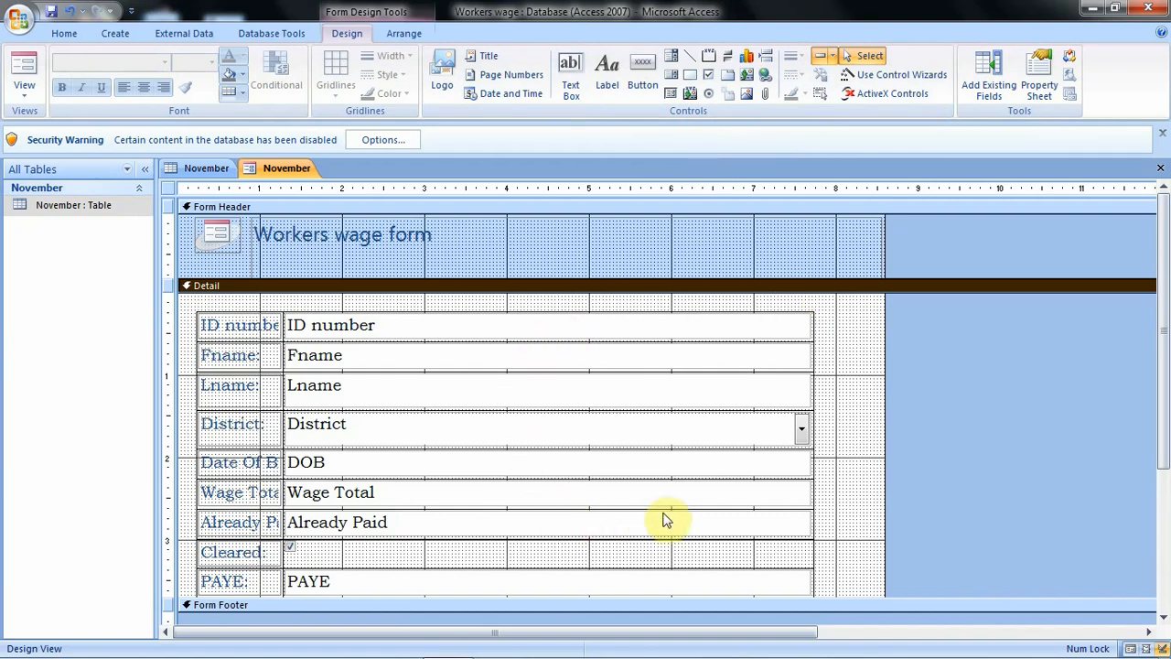
Review the properties of the Detail section and the list of fields available for the form, closing each pane again.
left_click(1039, 85)
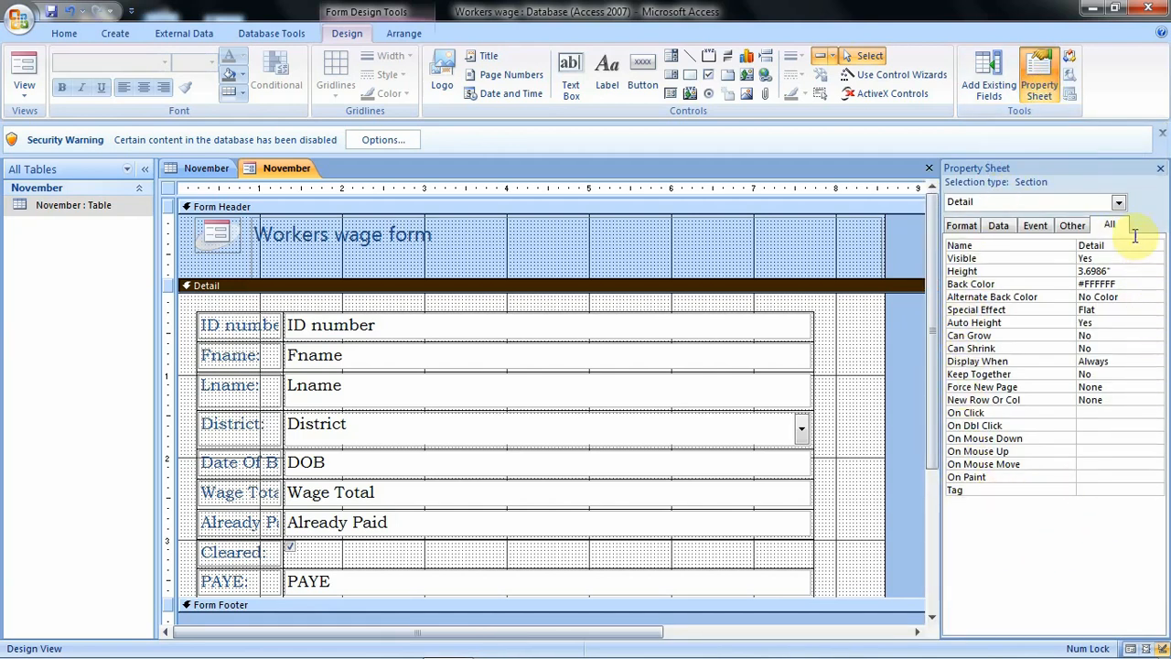
left_click(1043, 80)
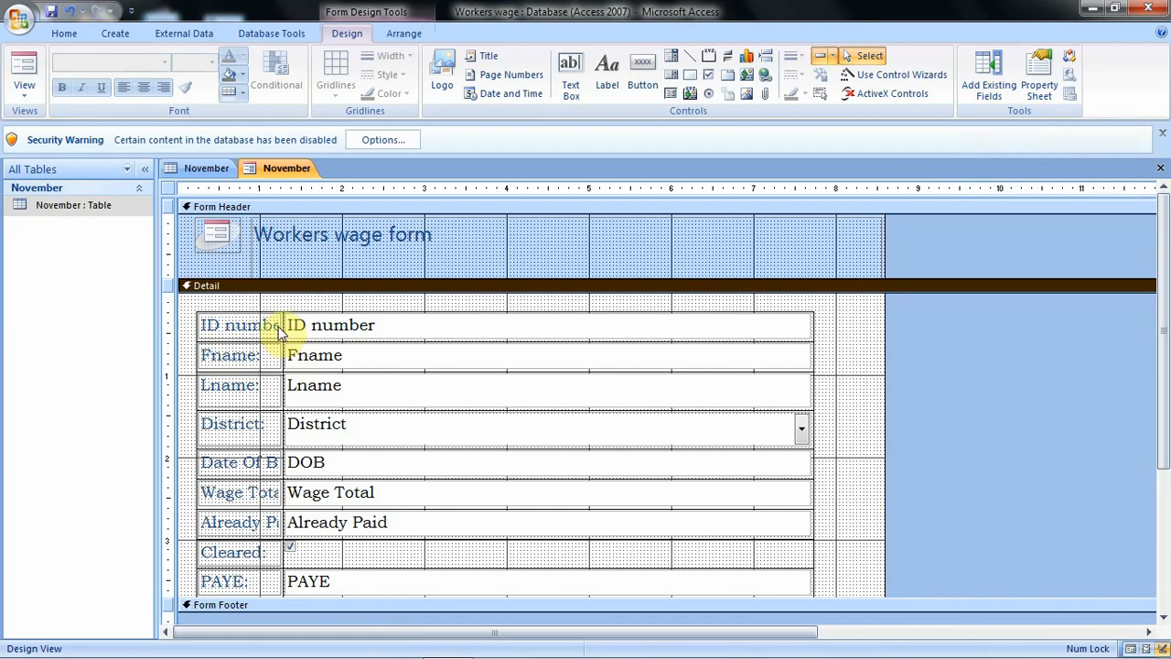
left_click(988, 78)
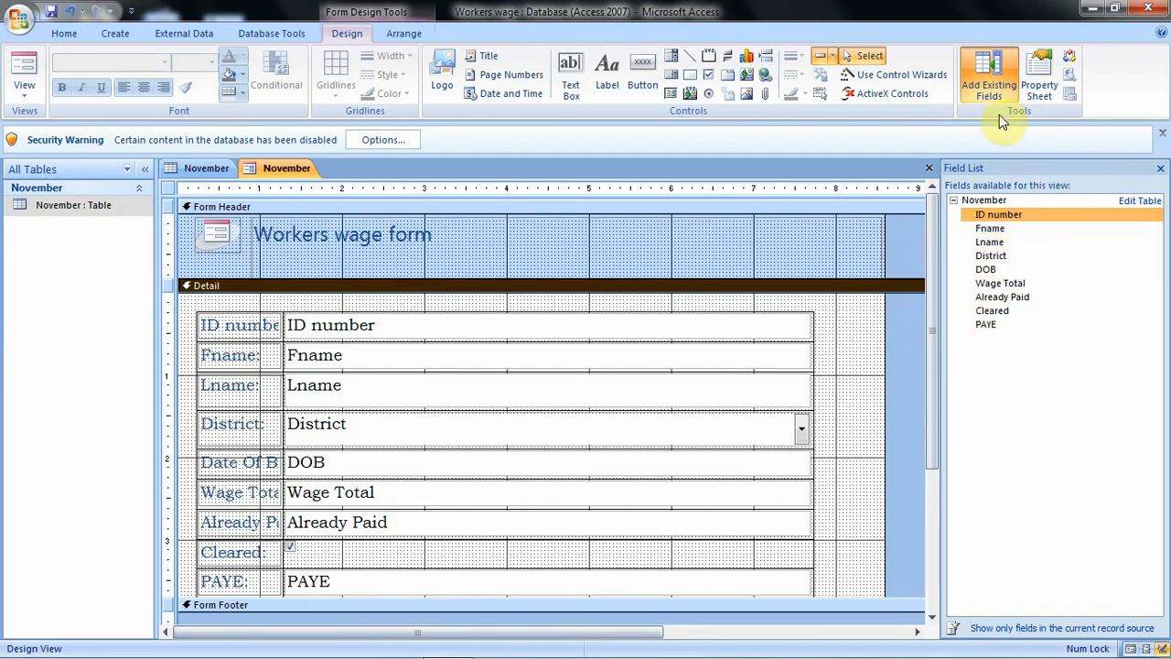
left_click(992, 69)
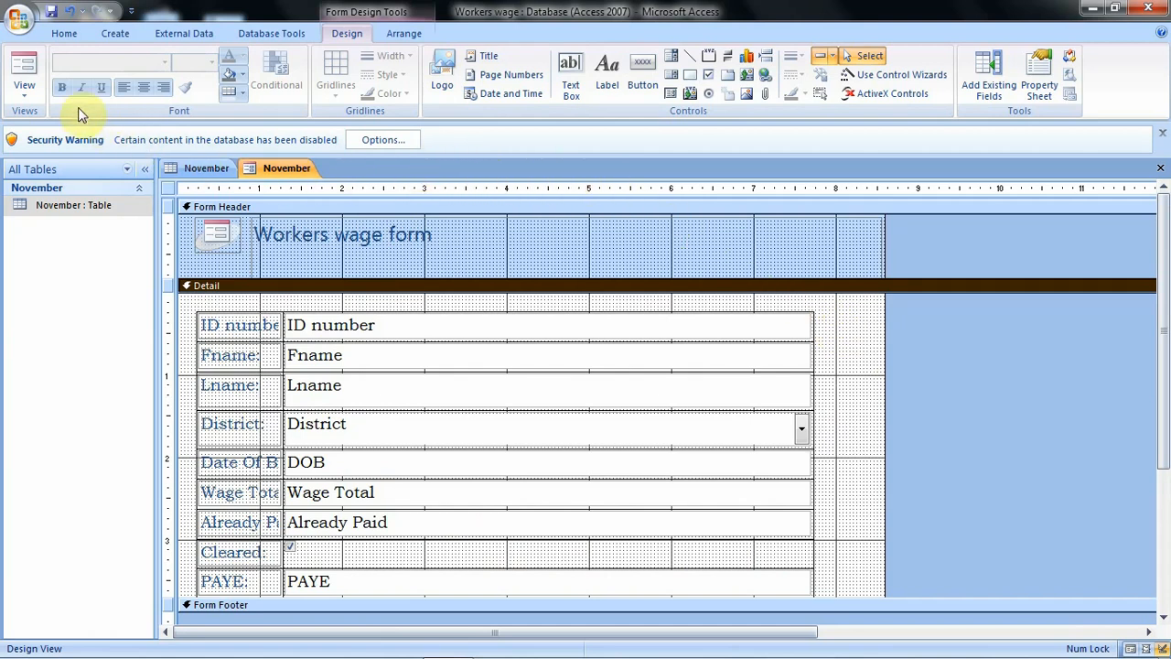
Show the form in Form View, save it under the name "Workers form" and close it.
left_click(27, 97)
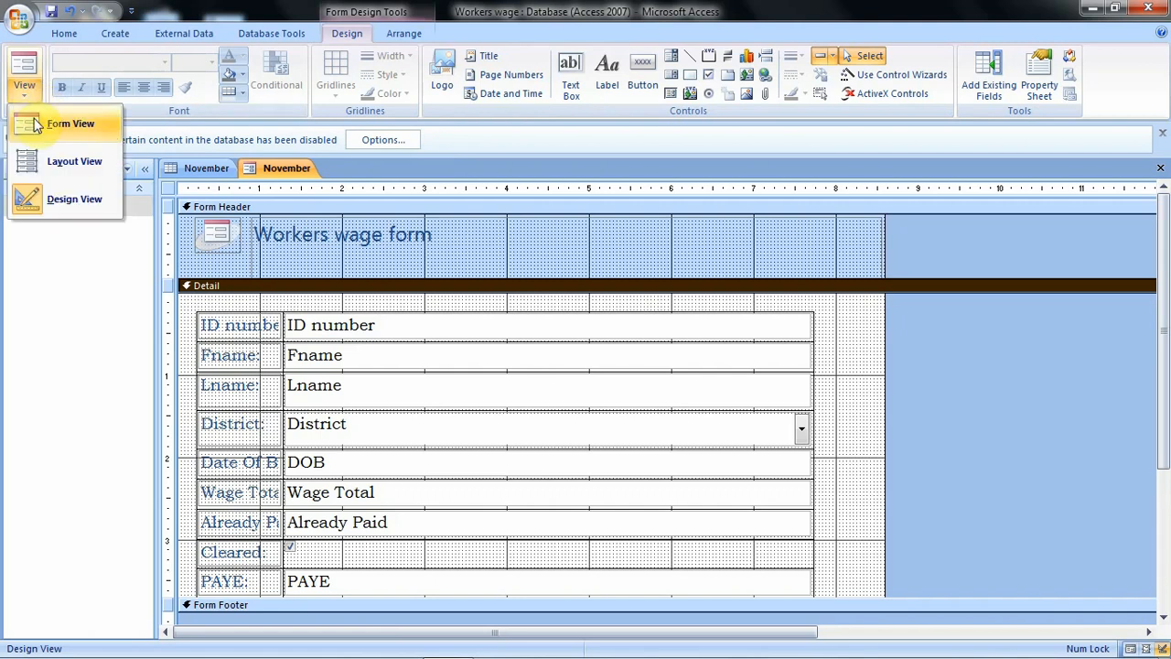
left_click(35, 124)
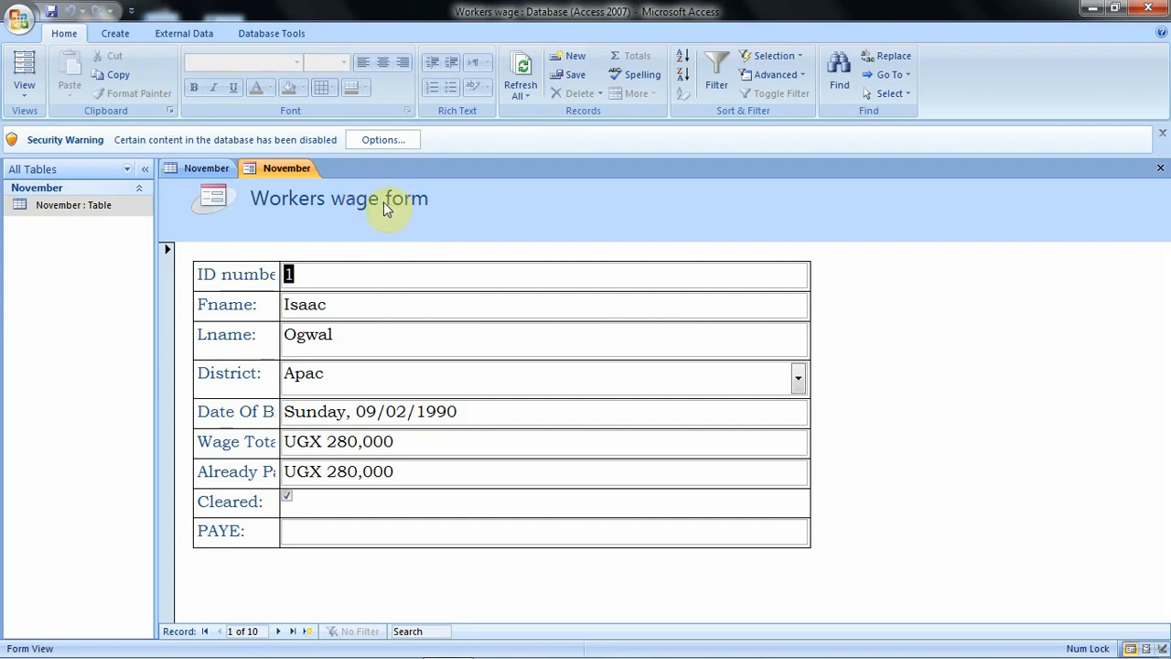
right_click(272, 167)
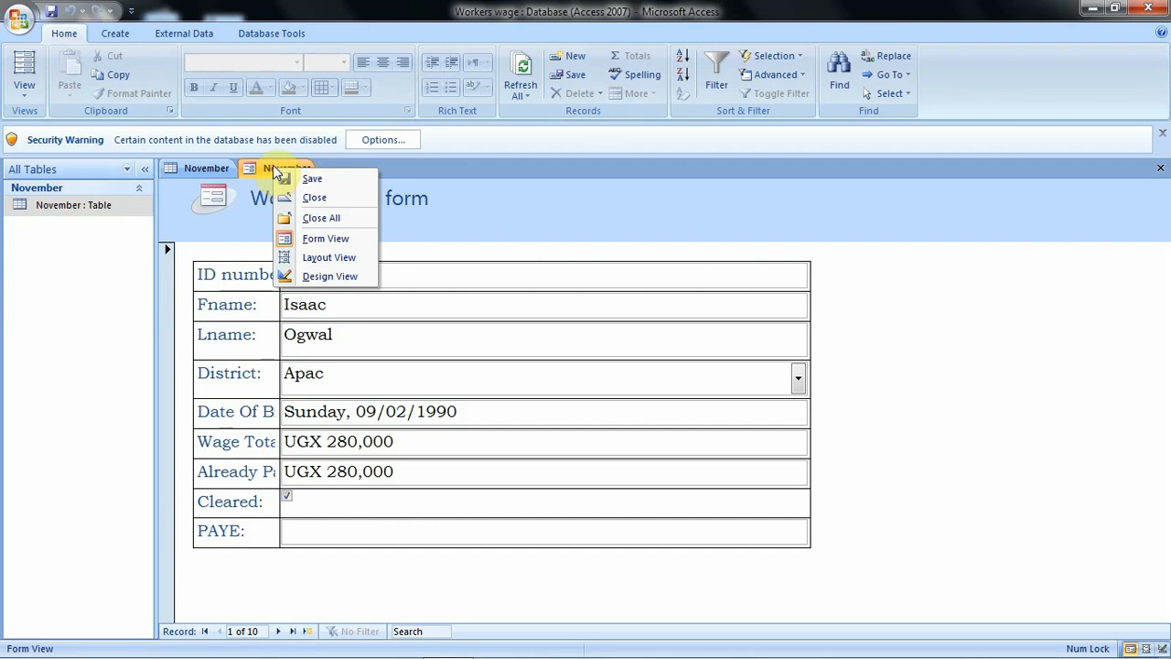
left_click(325, 181)
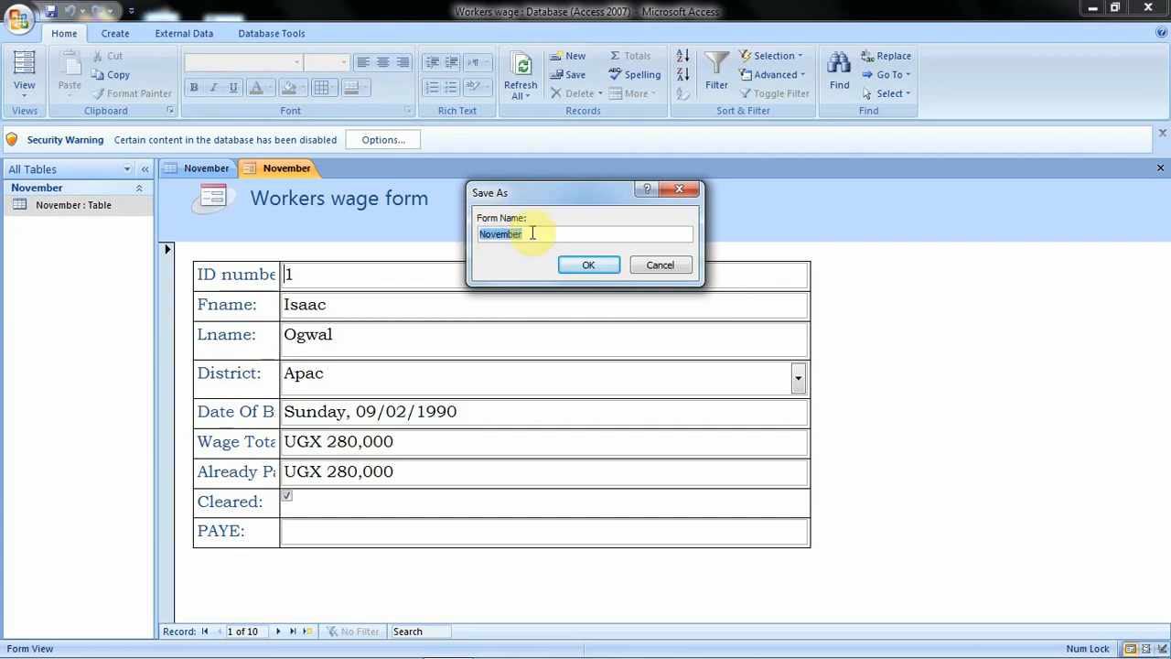
key("BackSpace")
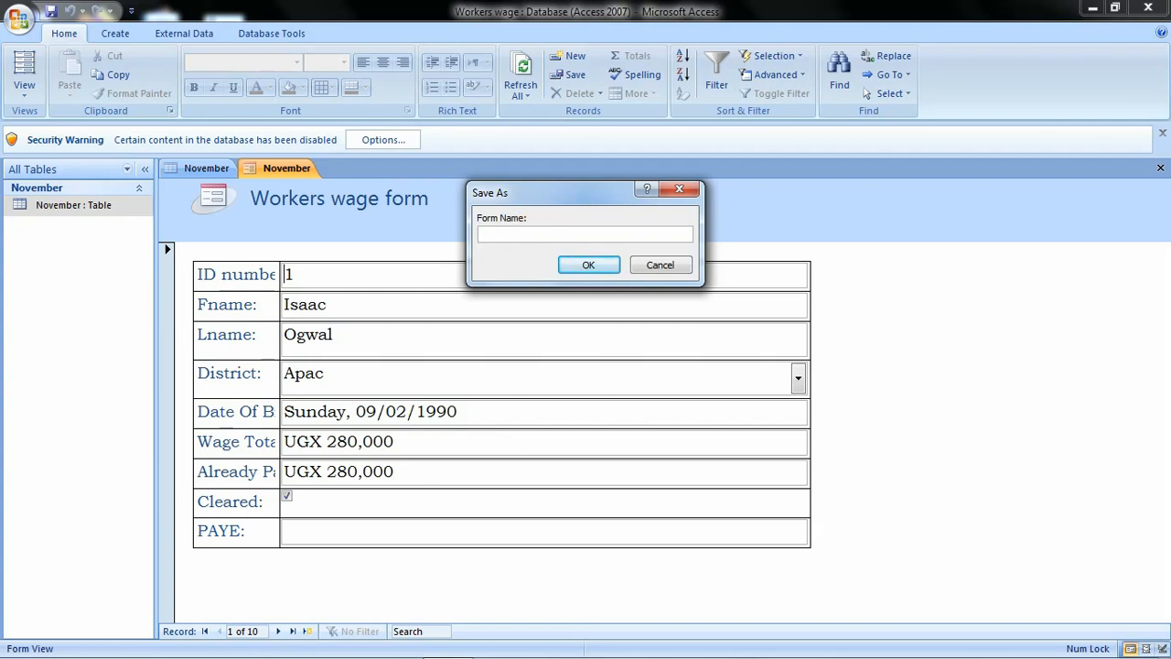
type("Workers form")
left_click(590, 264)
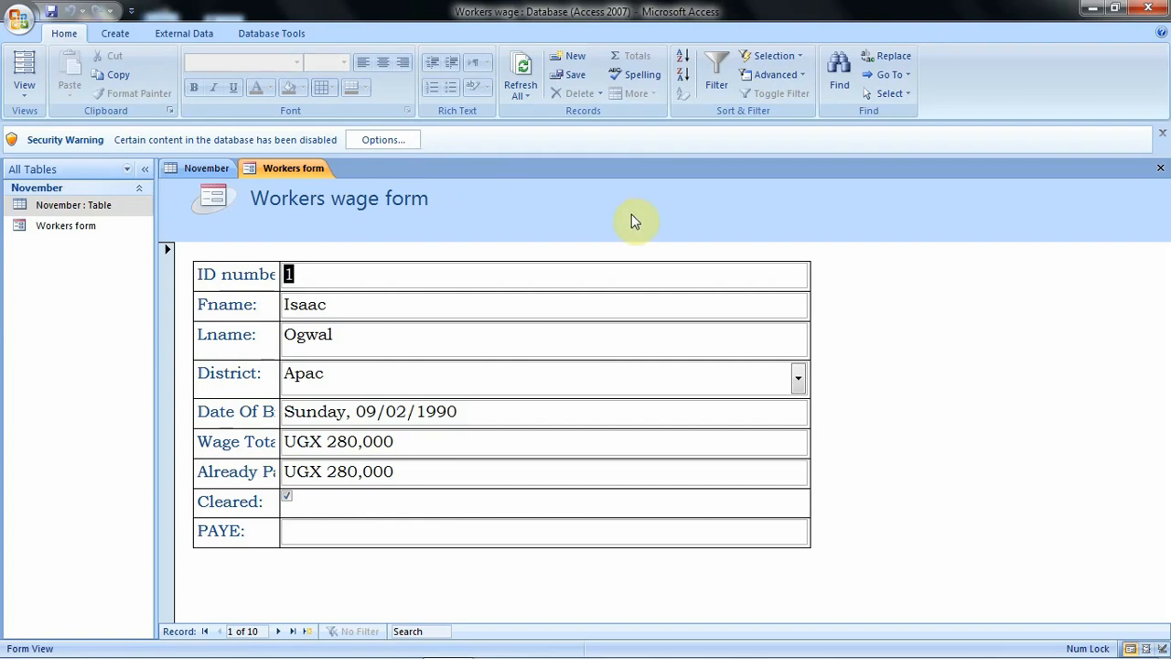
left_click(1160, 167)
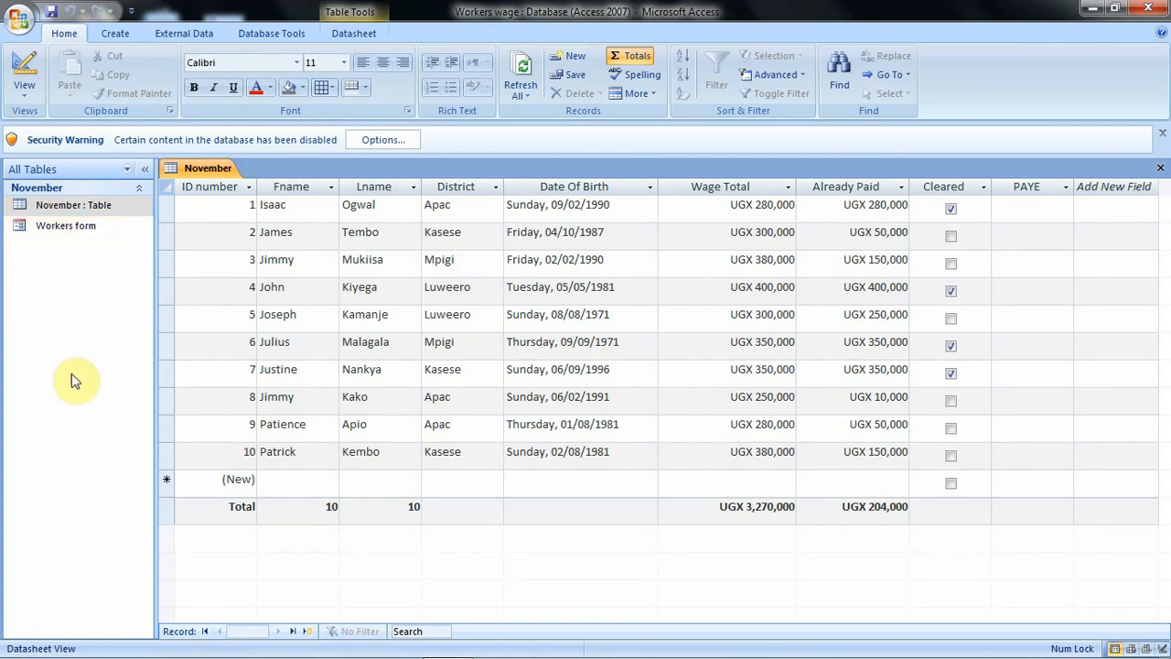
left_click(80, 226)
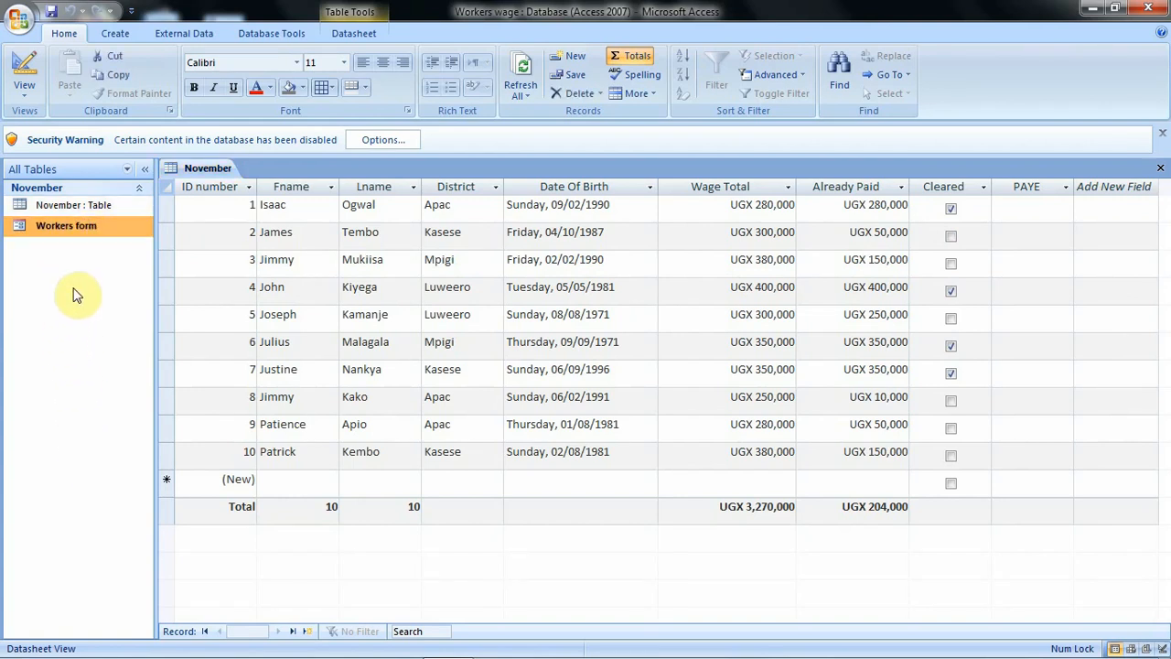
right_click(80, 226)
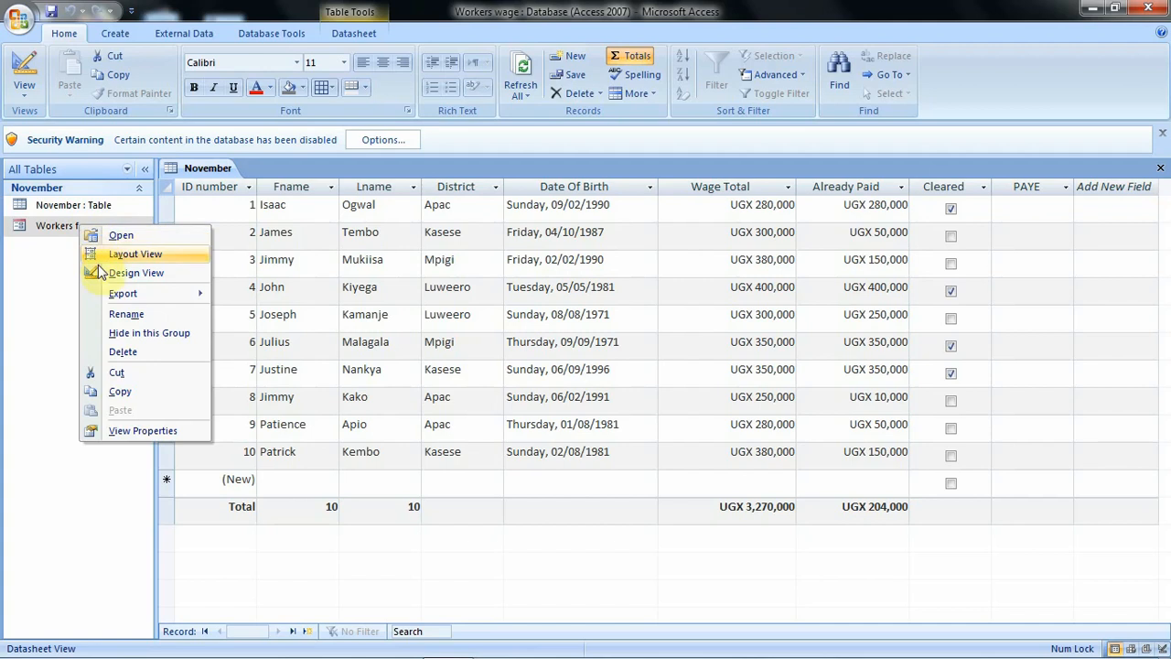
left_click(144, 356)
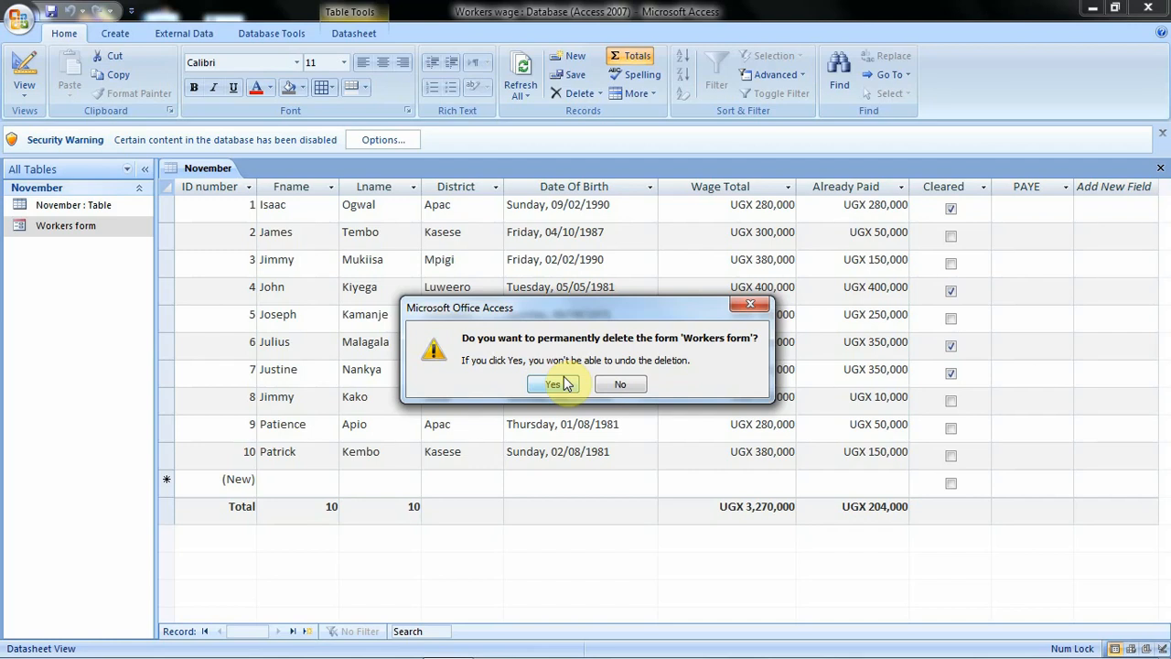
left_click(629, 385)
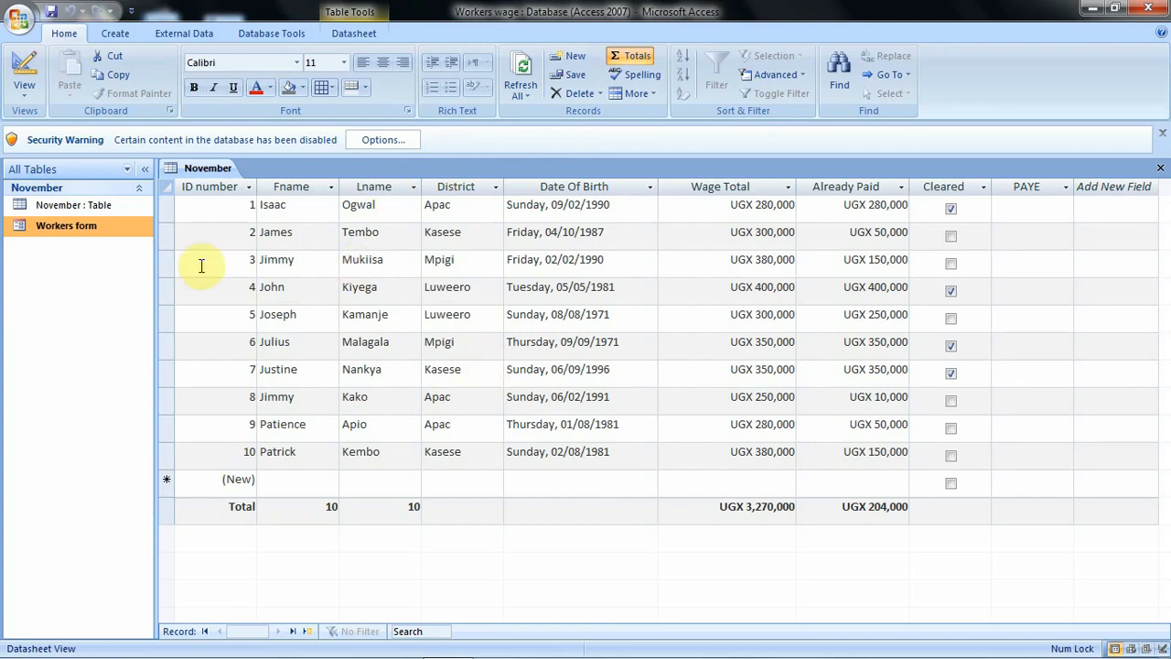
Reopen the saved form "Workers form" in Form View.
double_click(108, 227)
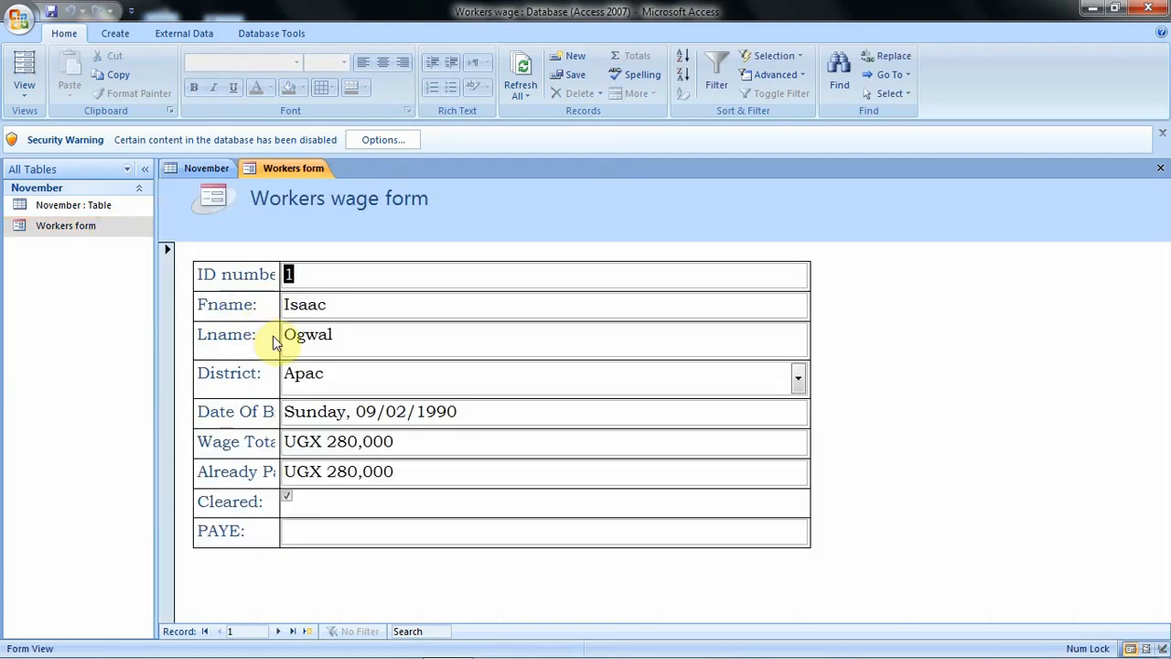